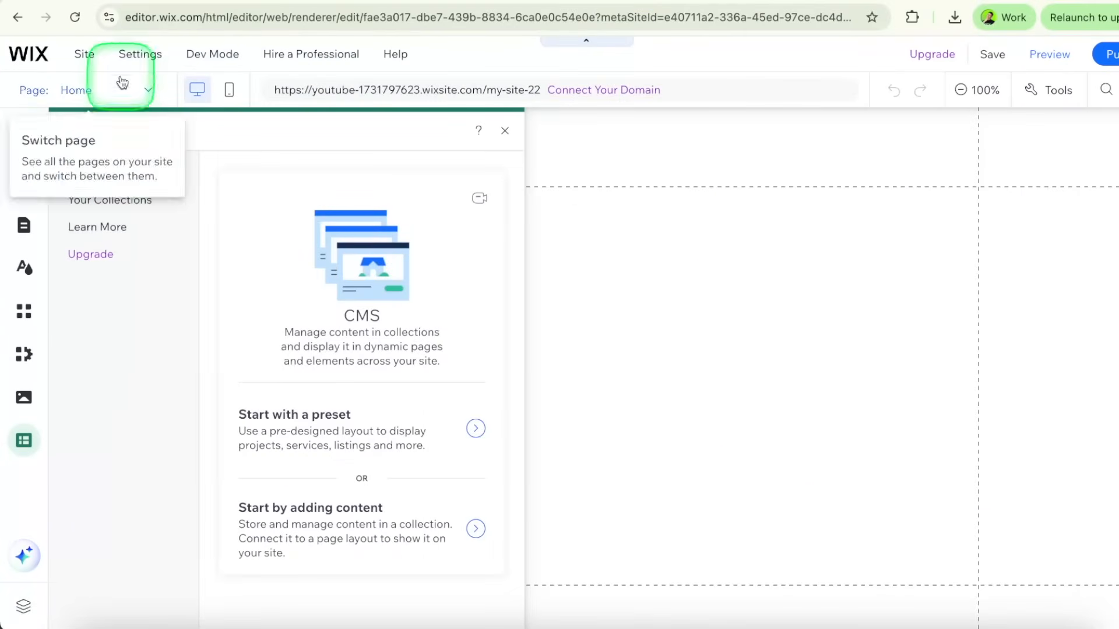
# Open the site editor's CMS and show the list of the site's own collections
pyautogui.click(169, 2)
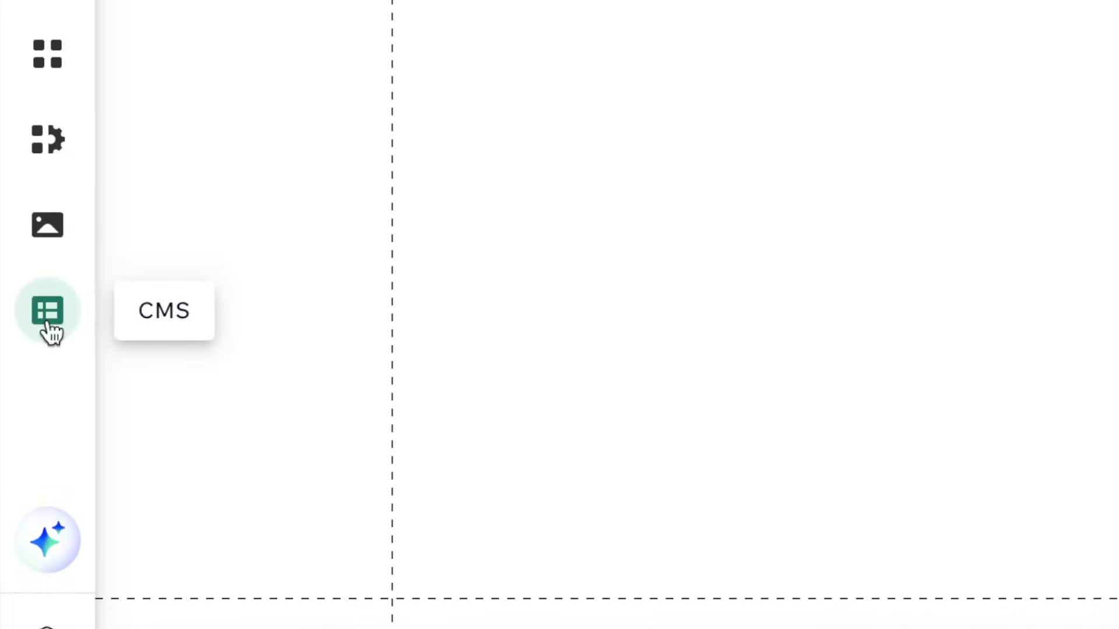
pyautogui.click(24, 444)
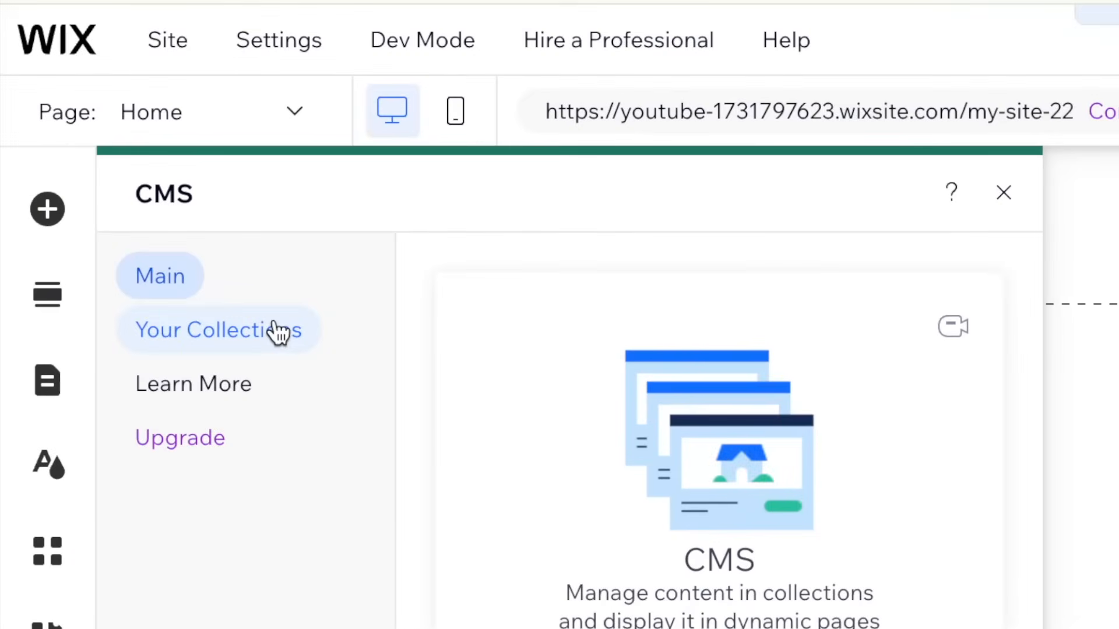
pyautogui.click(274, 330)
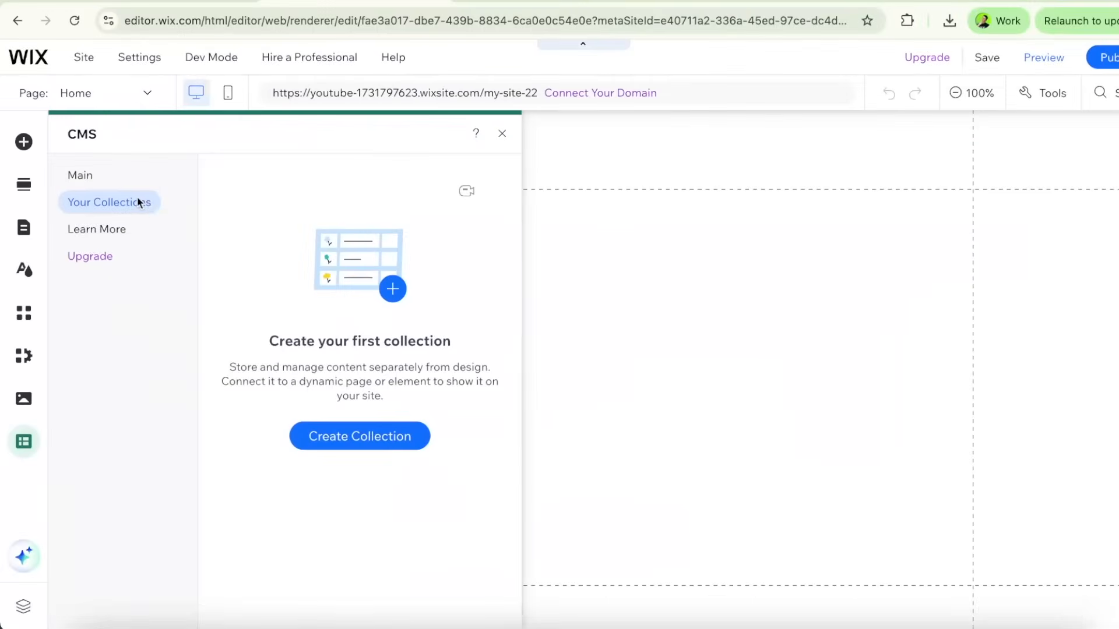
# Create a collection from scratch named Example, keeping the default multiple item type
pyautogui.click(374, 436)
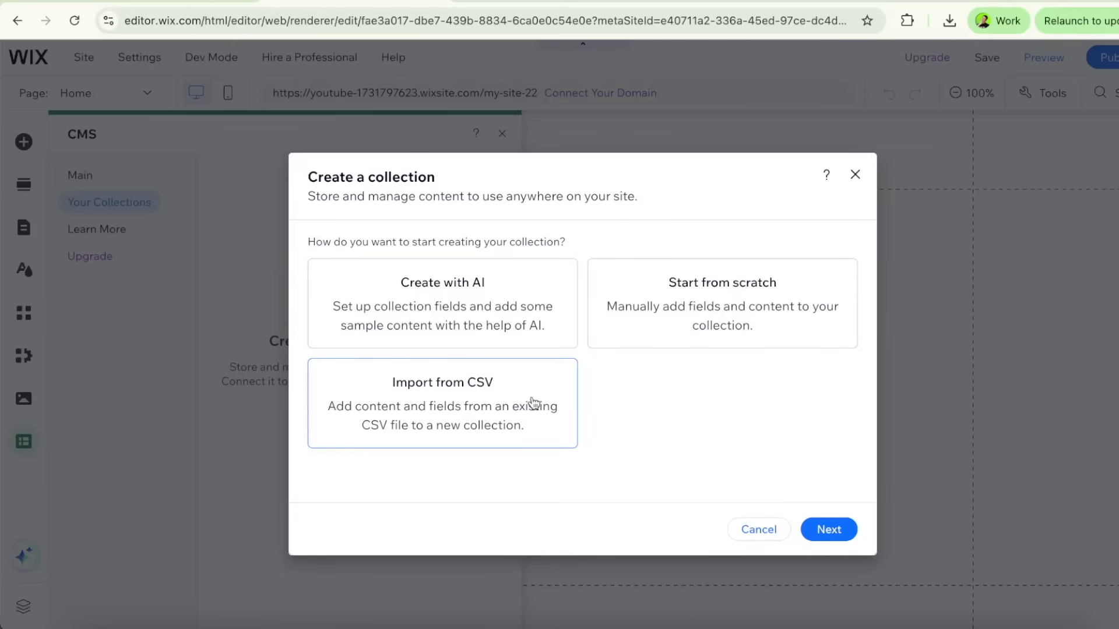
pyautogui.click(693, 324)
pyautogui.click(823, 528)
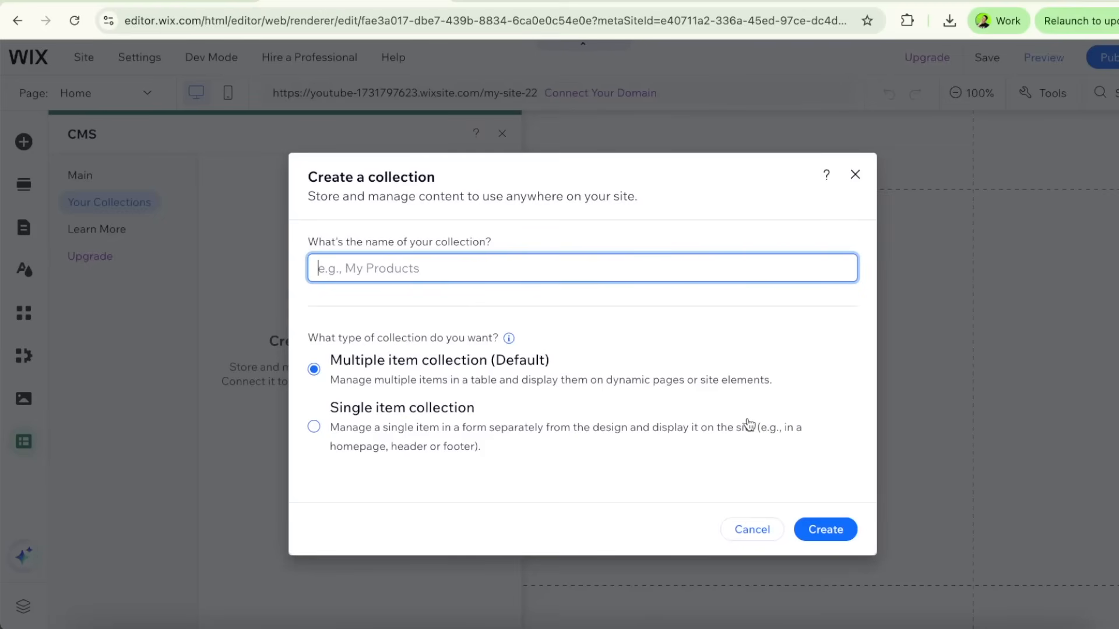
pyautogui.write('Example')
pyautogui.click(820, 539)
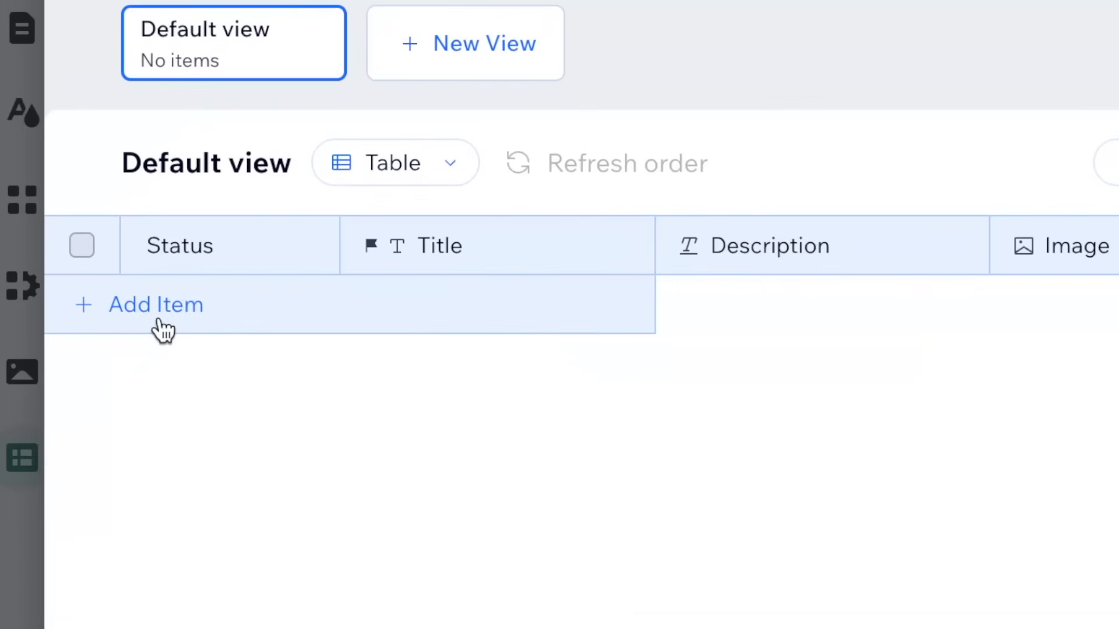
# Add three blank items to the Example collection
pyautogui.click(162, 331)
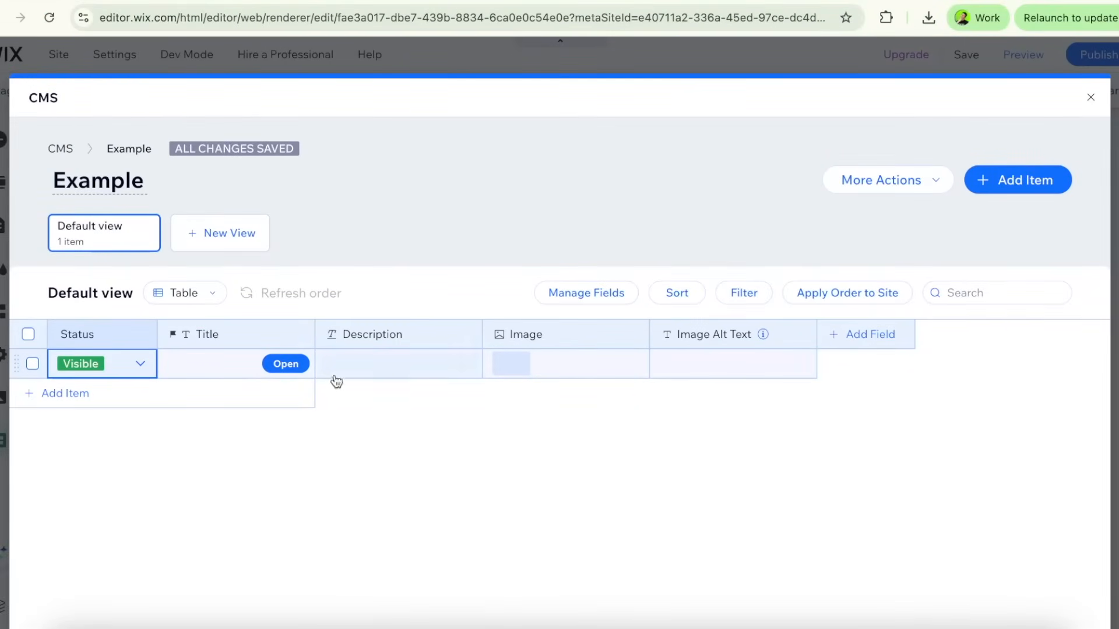
pyautogui.click(143, 395)
pyautogui.click(145, 430)
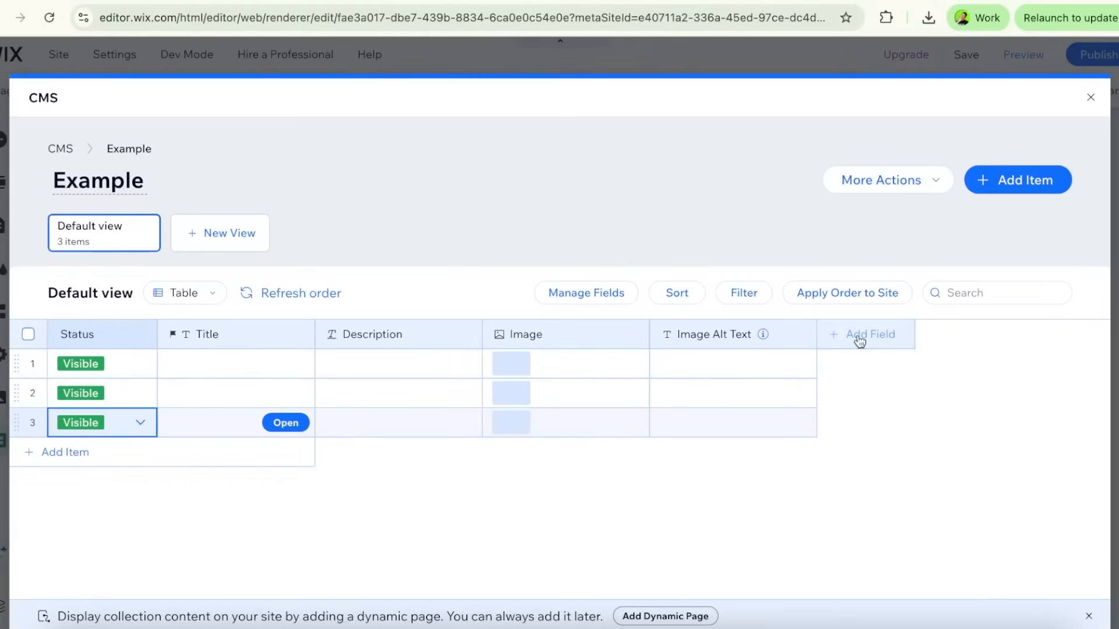
# Add a Text field named Email to the collection and place its column before Image Alt Text
pyautogui.click(583, 318)
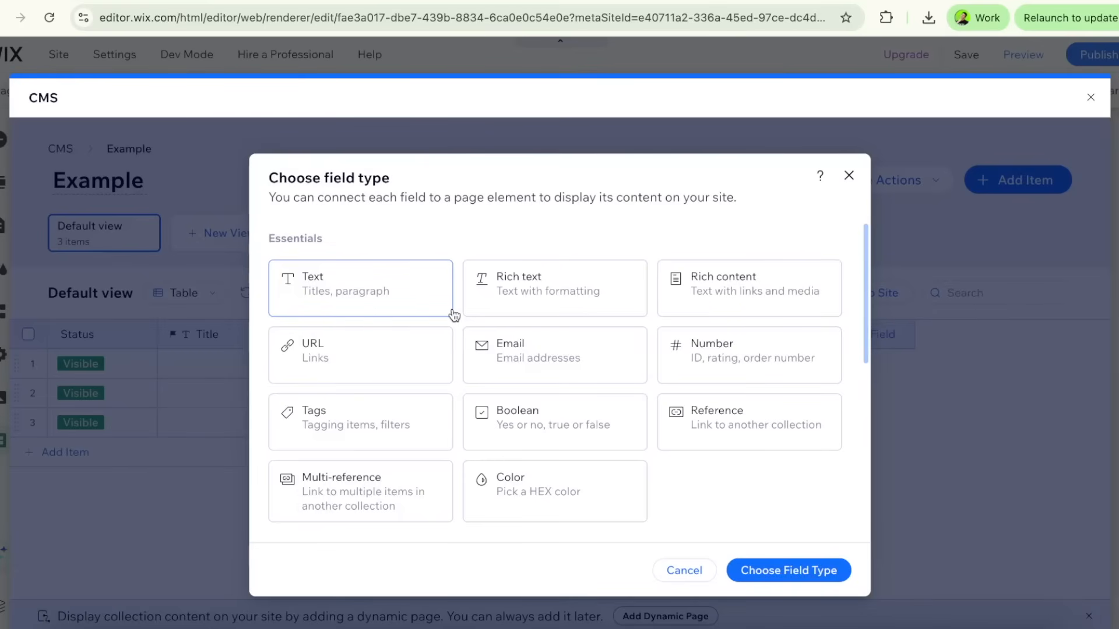
pyautogui.scroll(-5, 459, 312)
pyautogui.scroll(-2, 459, 312)
pyautogui.scroll(10, 480, 320)
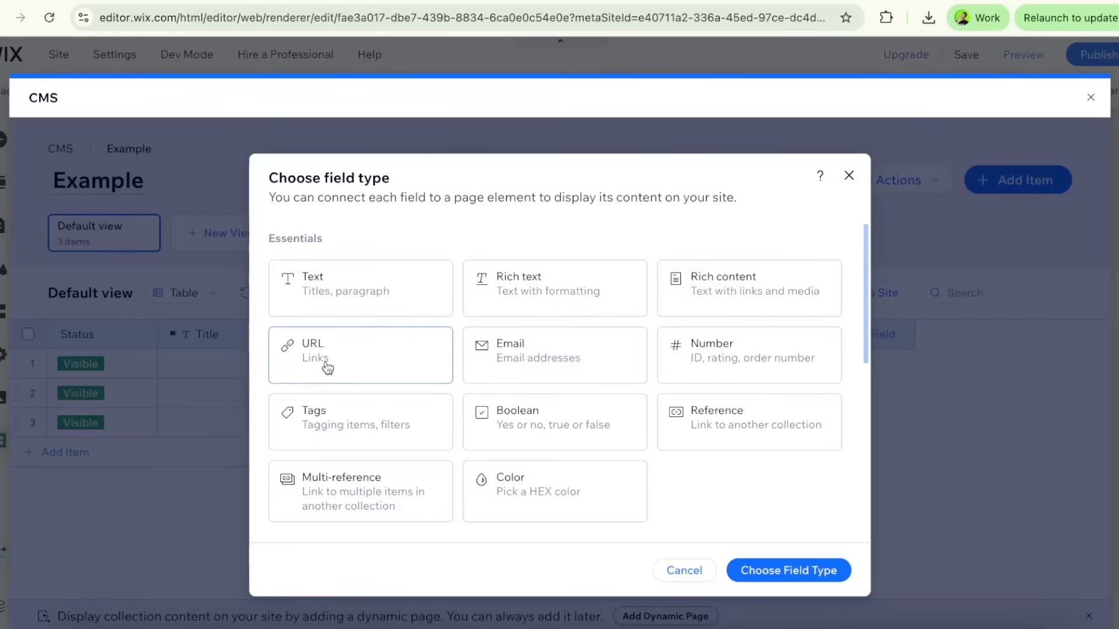
pyautogui.scroll(-2, 458, 347)
pyautogui.scroll(-4, 458, 348)
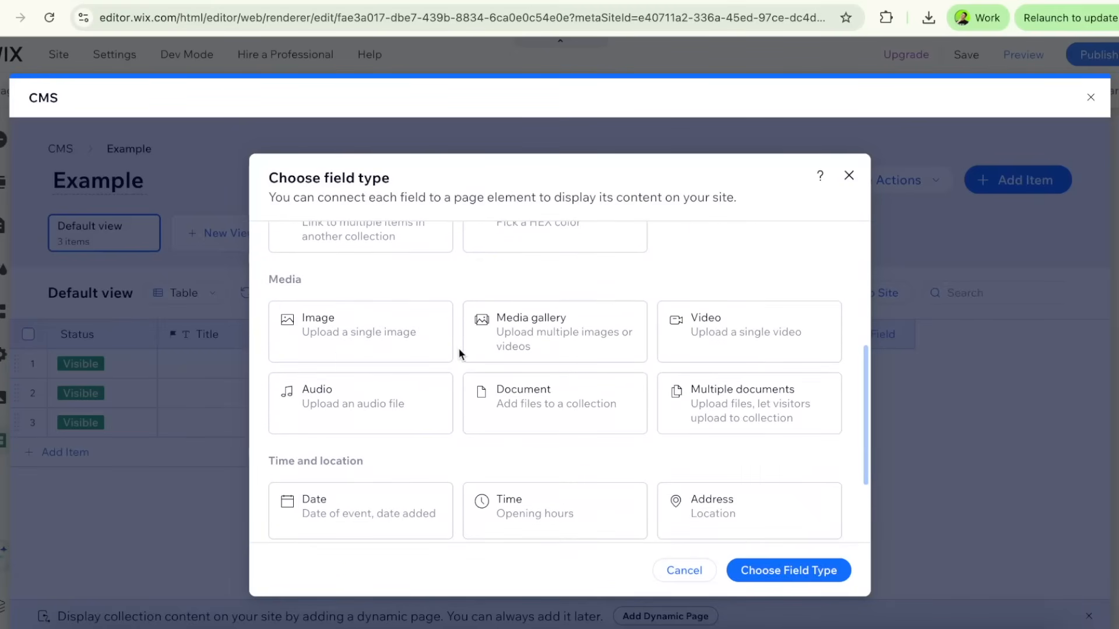
pyautogui.scroll(-1, 523, 327)
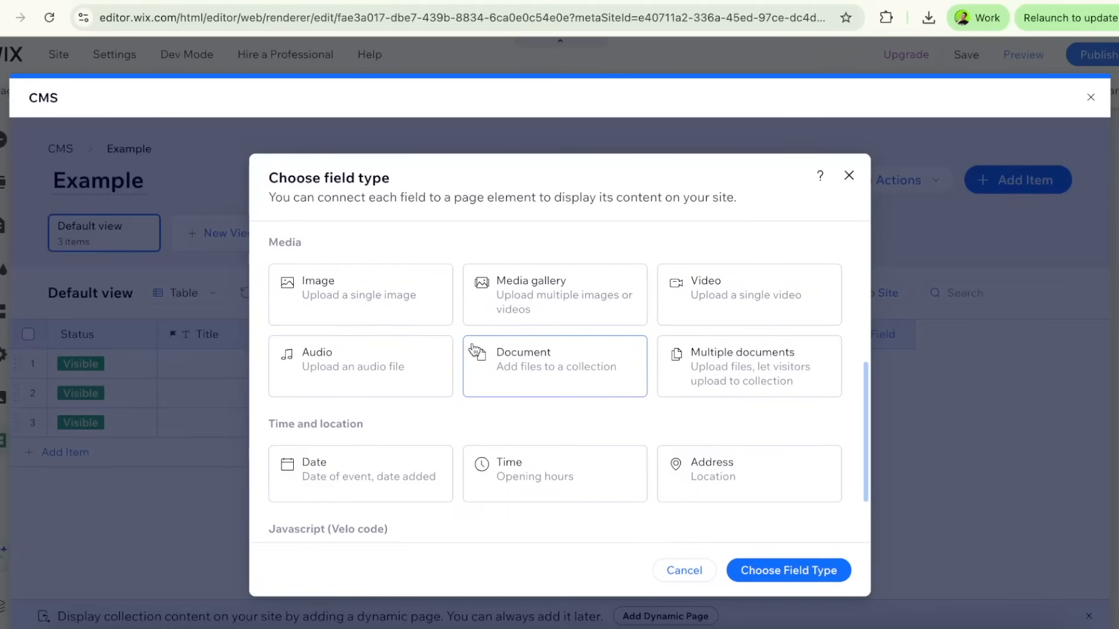
pyautogui.scroll(6, 556, 362)
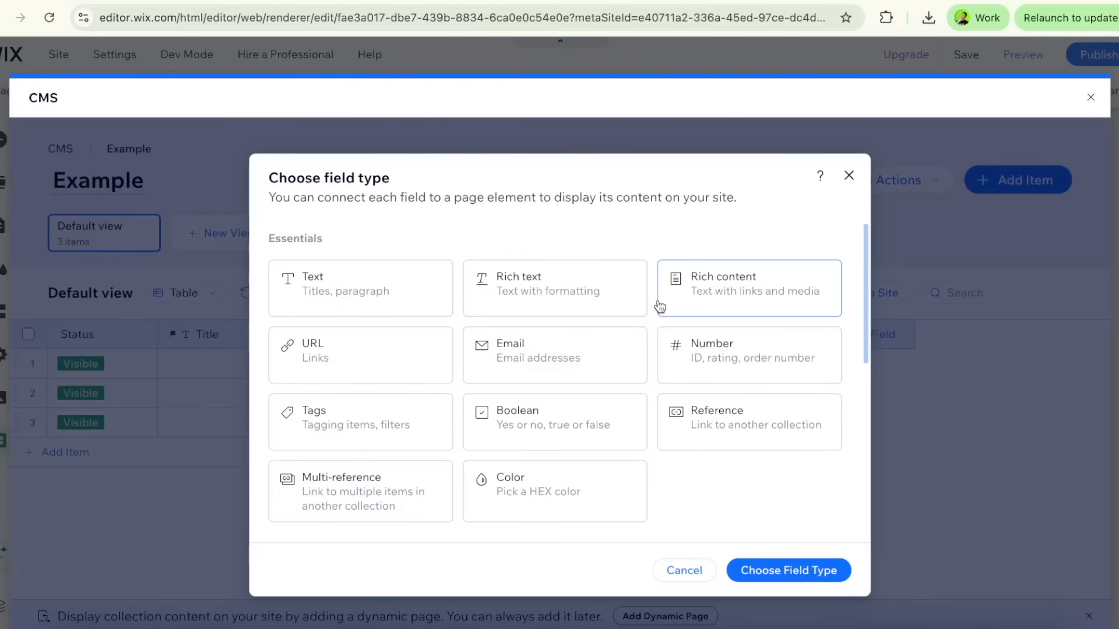
pyautogui.click(379, 307)
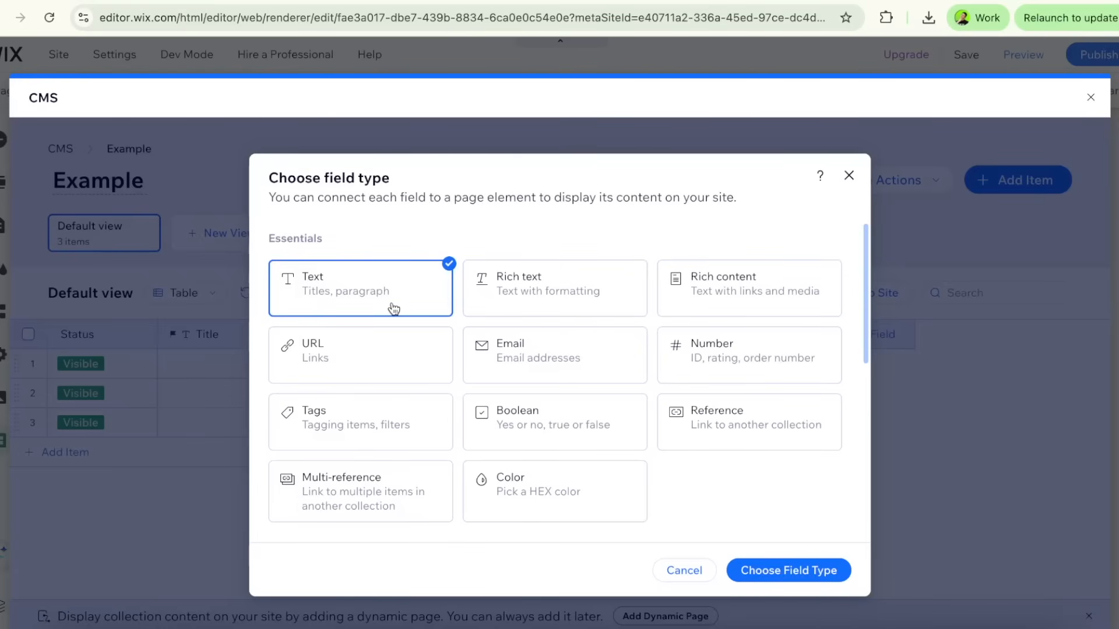
pyautogui.click(763, 583)
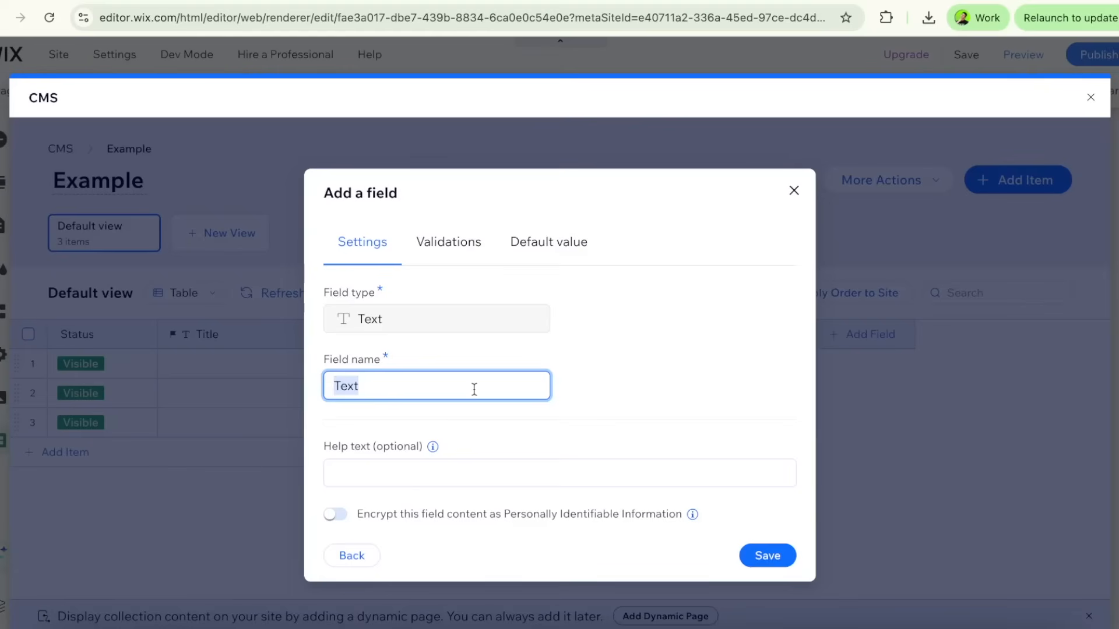
pyautogui.write('Email')
pyautogui.click(756, 555)
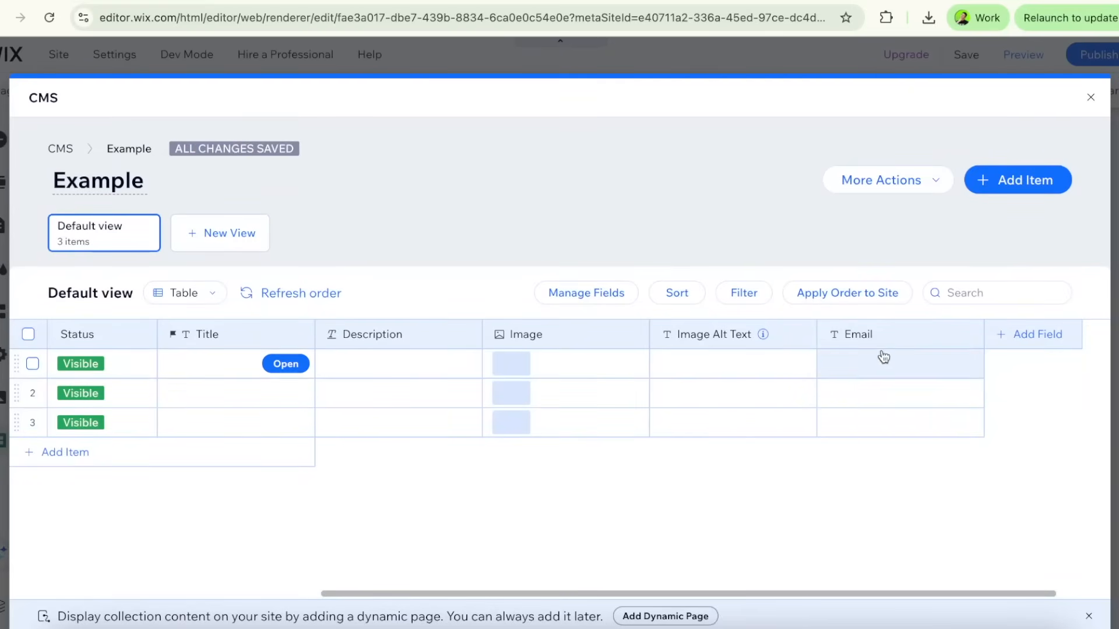
pyautogui.moveTo(889, 341); pyautogui.dragTo(828, 359)
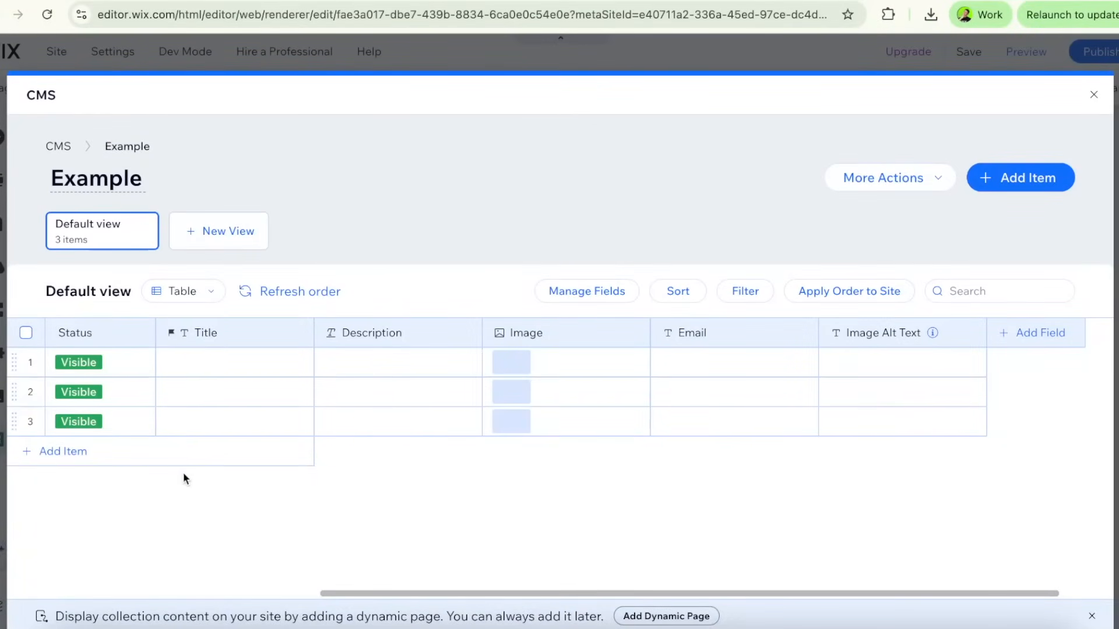
# Enter "example" as the title of the first item
pyautogui.hscroll(1, 198, 368)
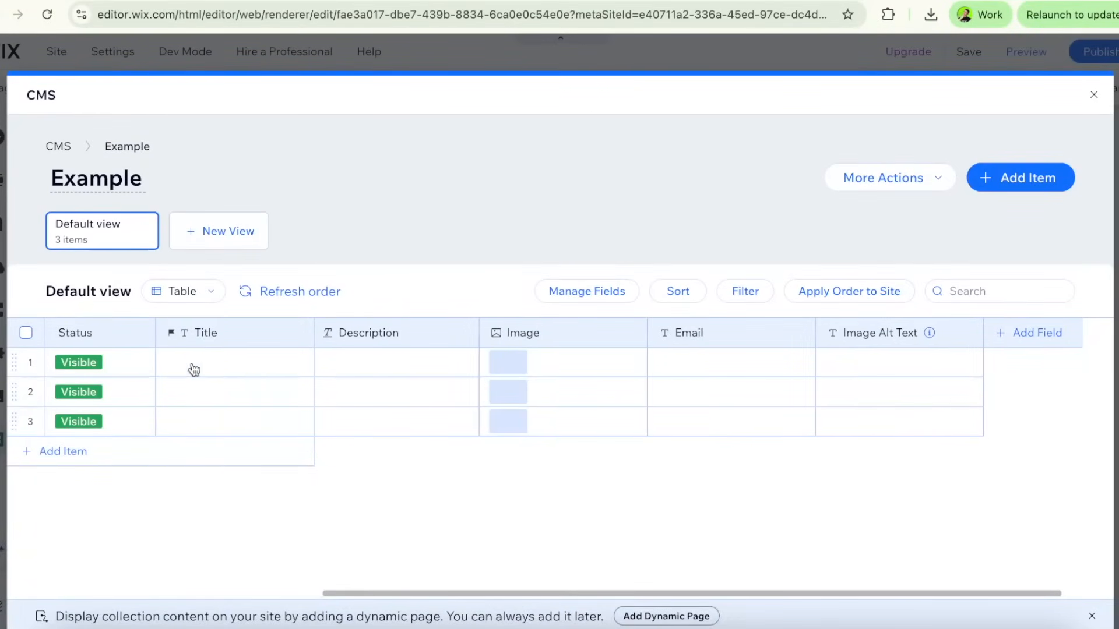
pyautogui.click(235, 362)
pyautogui.click(235, 362)
pyautogui.write('example')
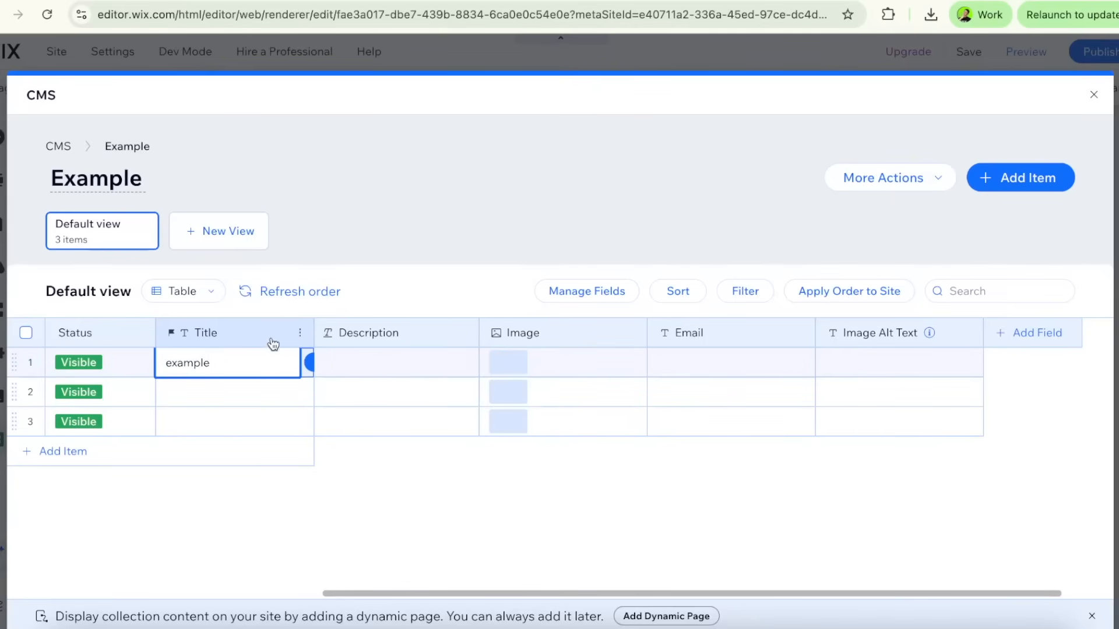
pyautogui.press('Return')
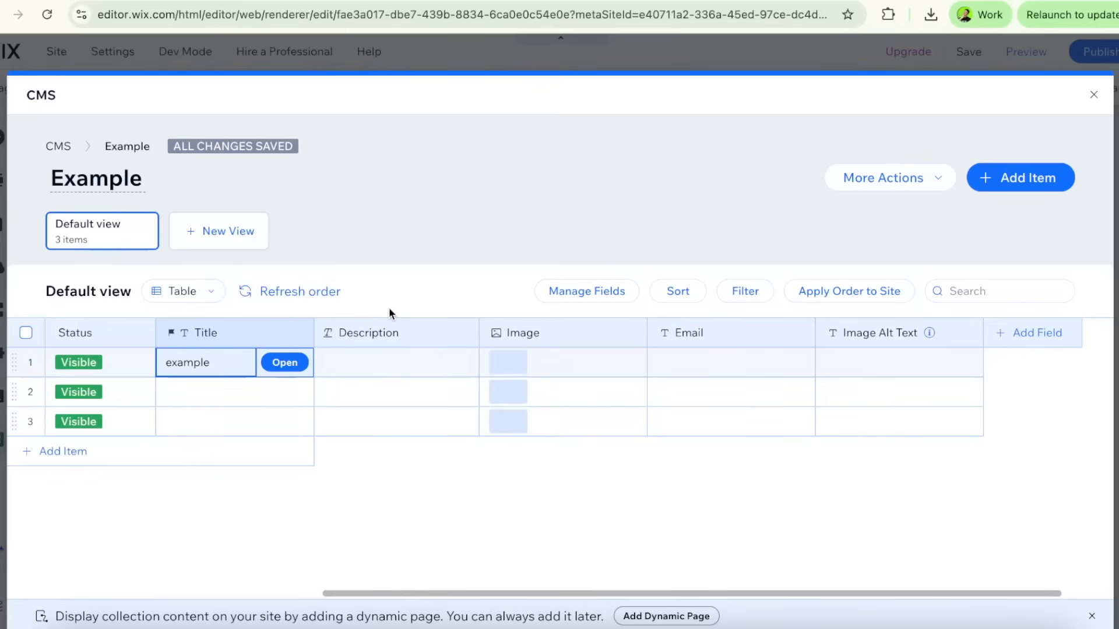
# Open the option for importing items into the Example collection
pyautogui.click(860, 190)
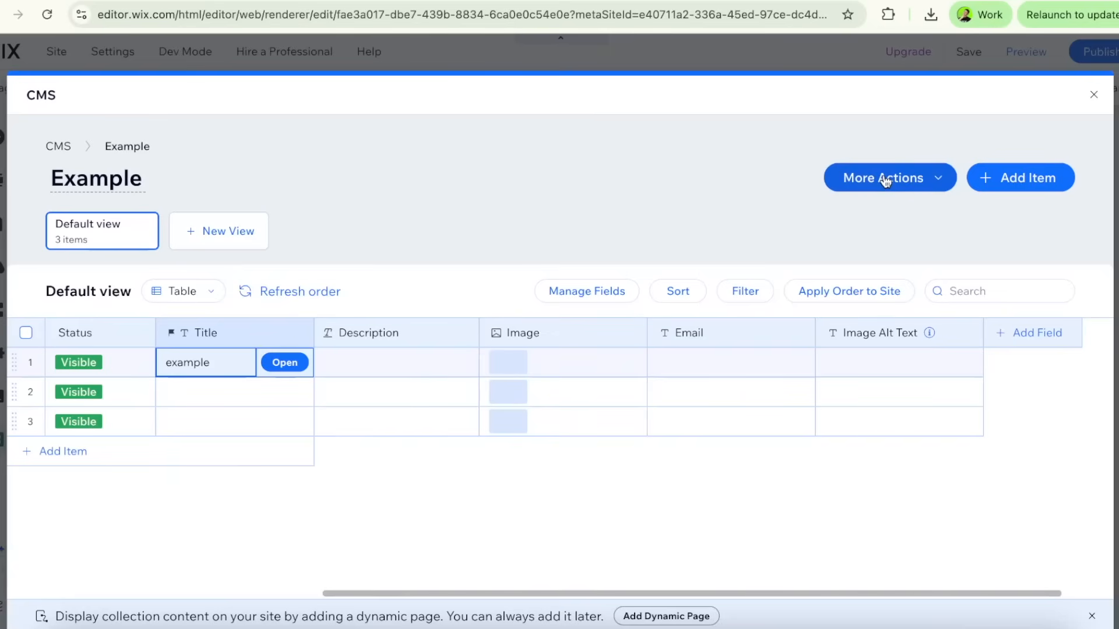
pyautogui.click(885, 181)
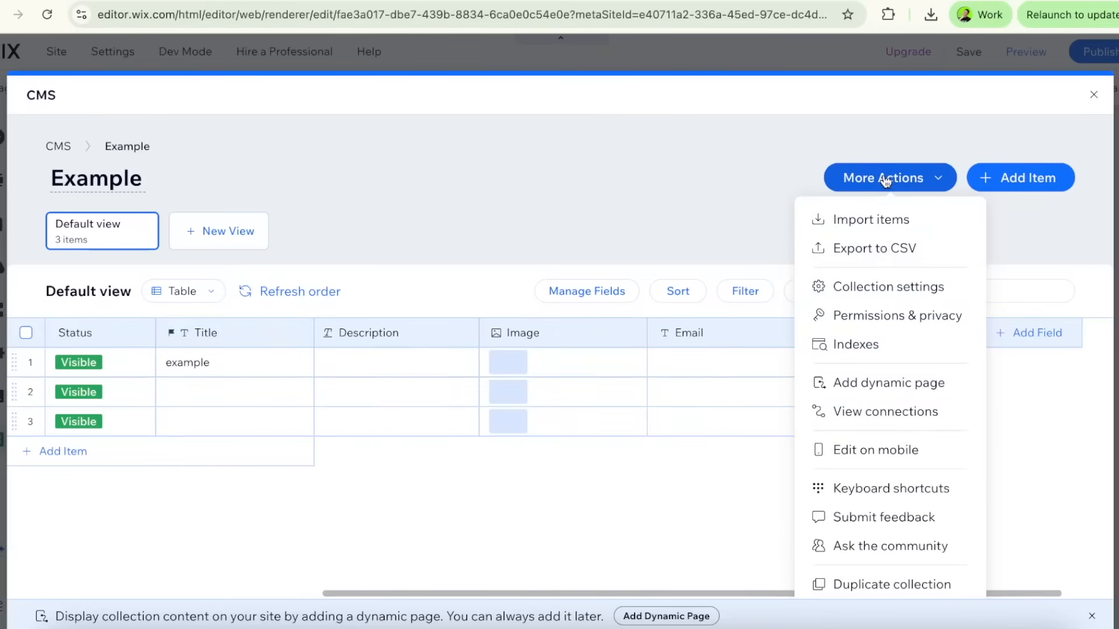
pyautogui.click(884, 229)
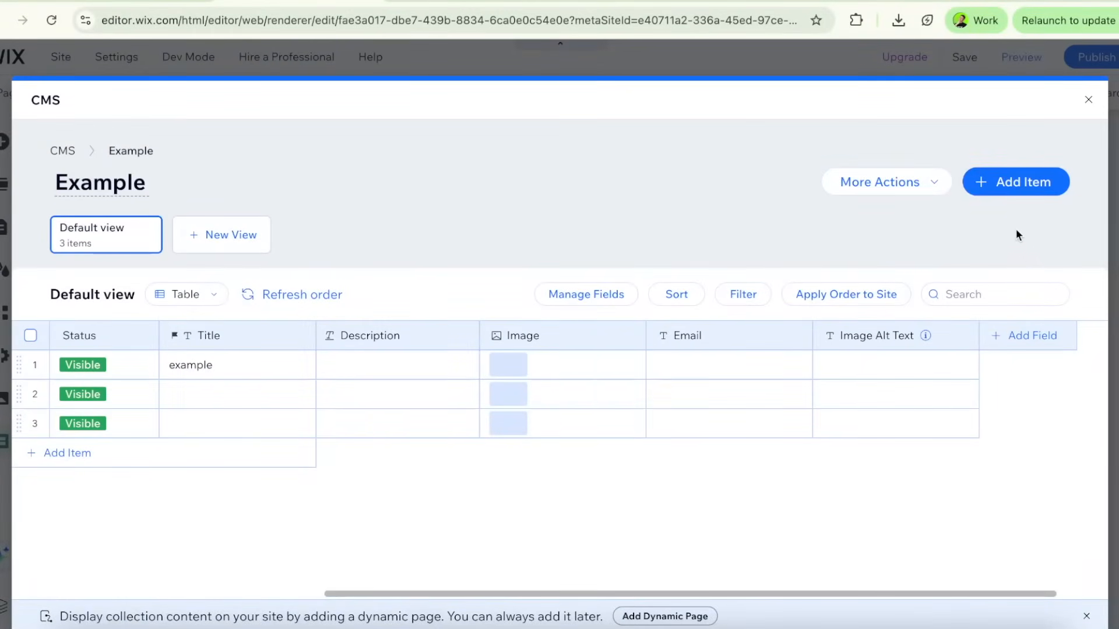
# Examine the fields in the form for adding a new item and discard the new item
pyautogui.click(1017, 189)
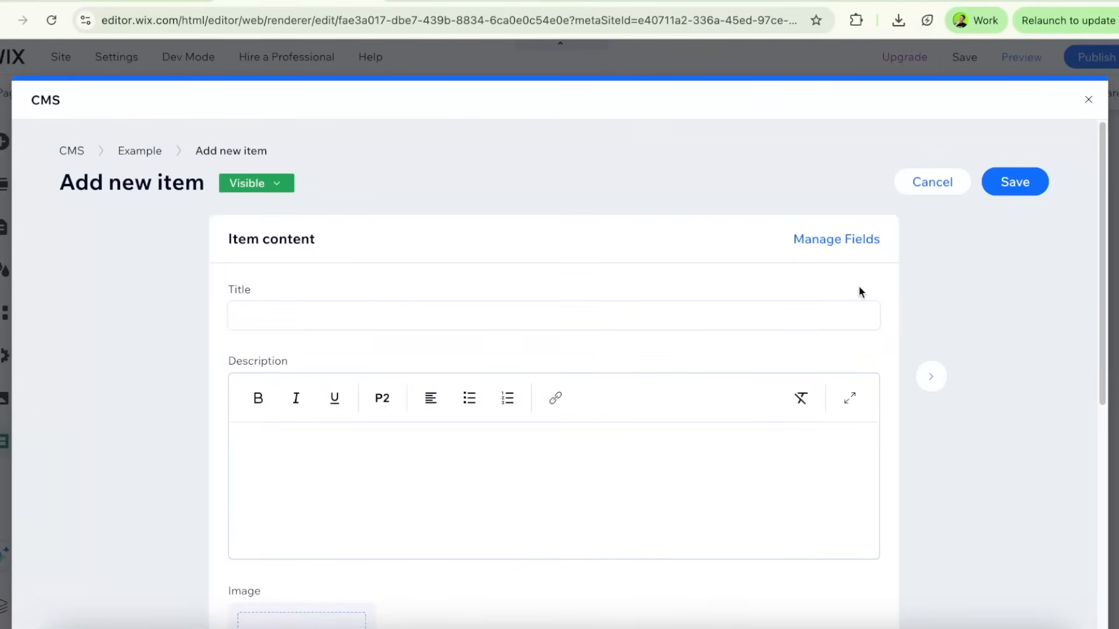
pyautogui.scroll(-6, 859, 287)
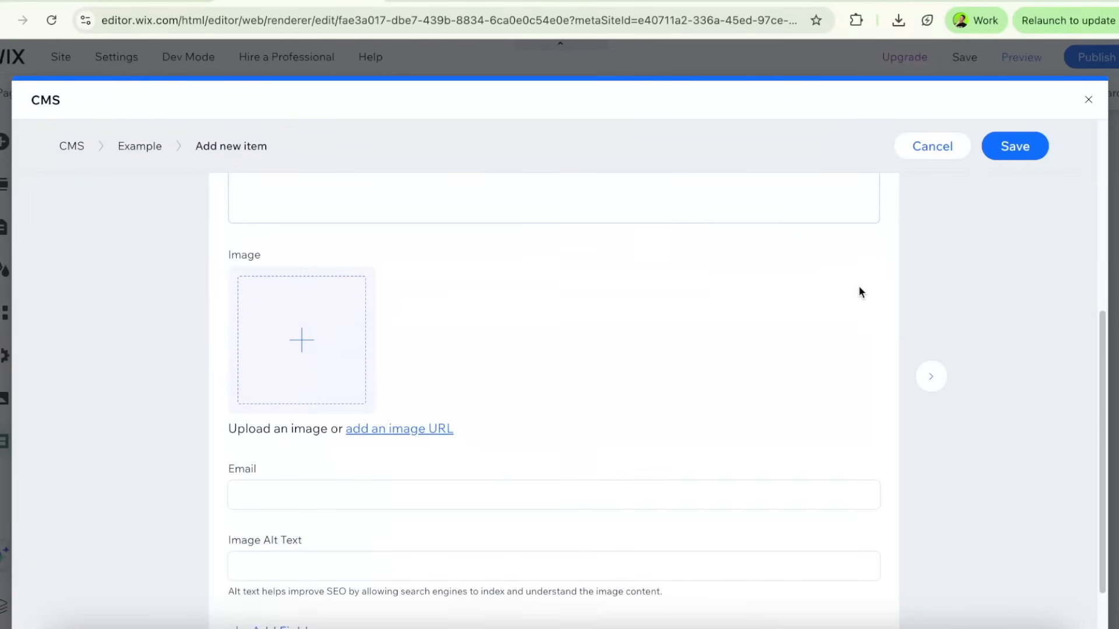
pyautogui.scroll(7, 859, 290)
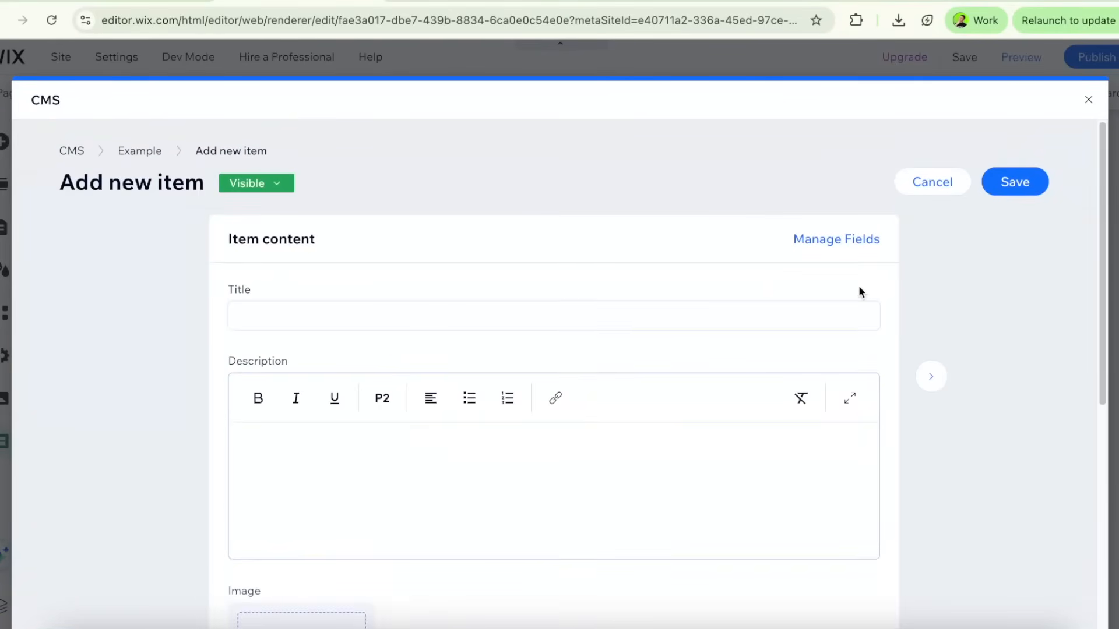
pyautogui.click(965, 185)
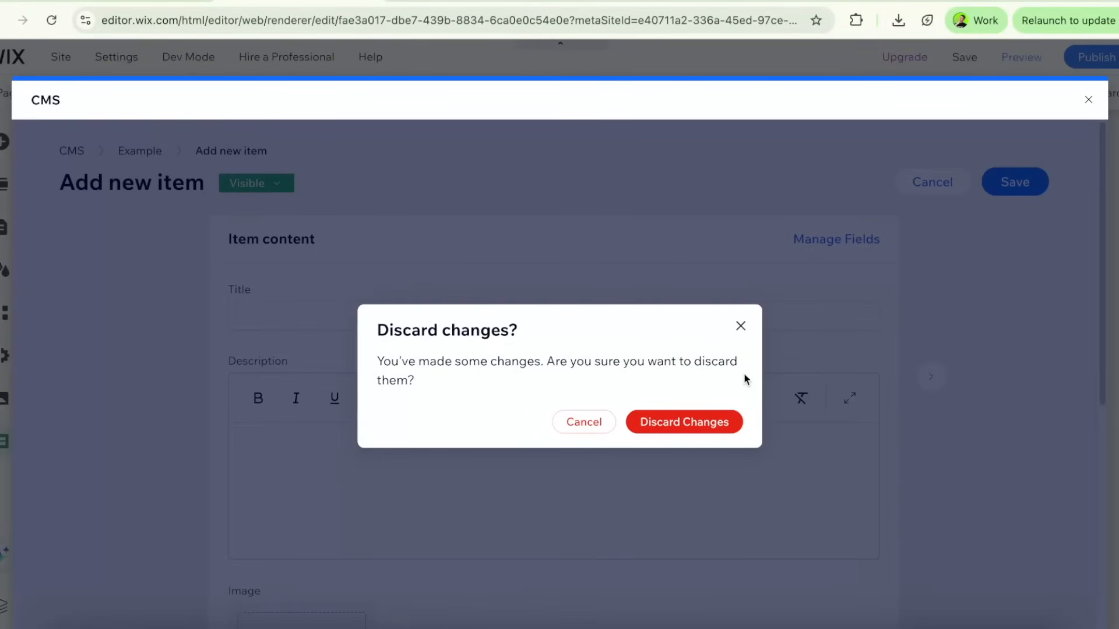
pyautogui.click(715, 421)
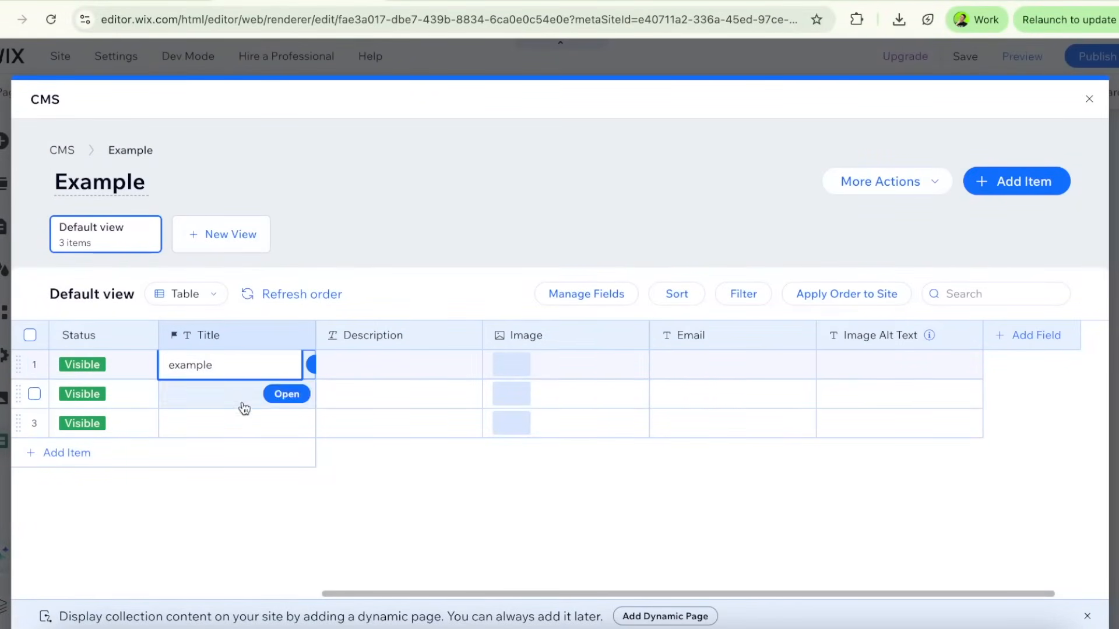
# Clear the title of the first item
pyautogui.click(244, 382)
pyautogui.click(244, 371)
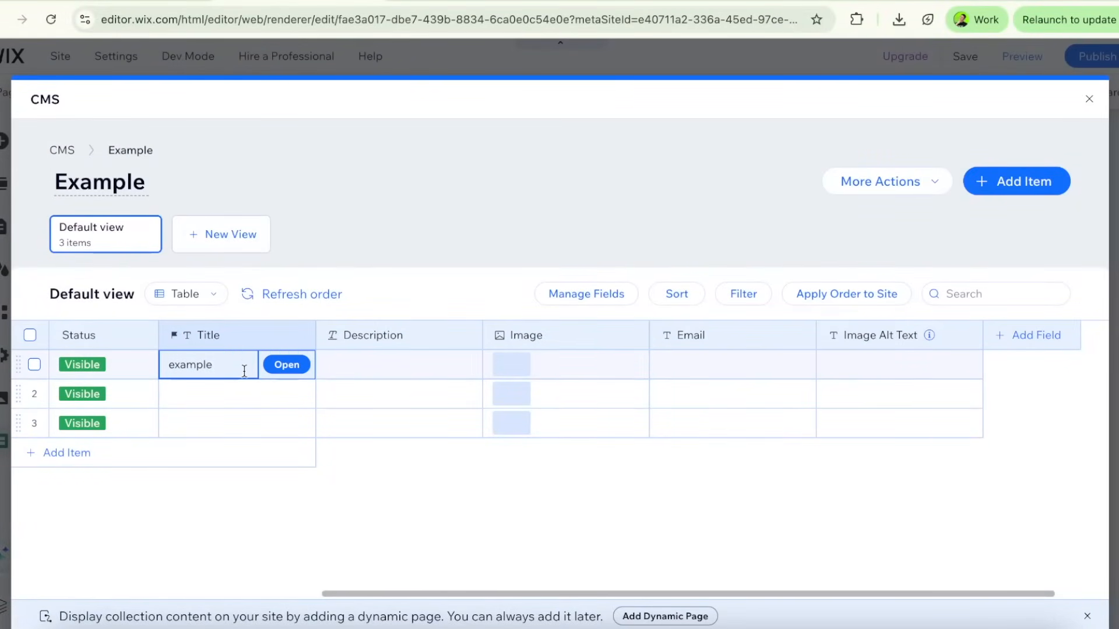
pyautogui.press('Delete')
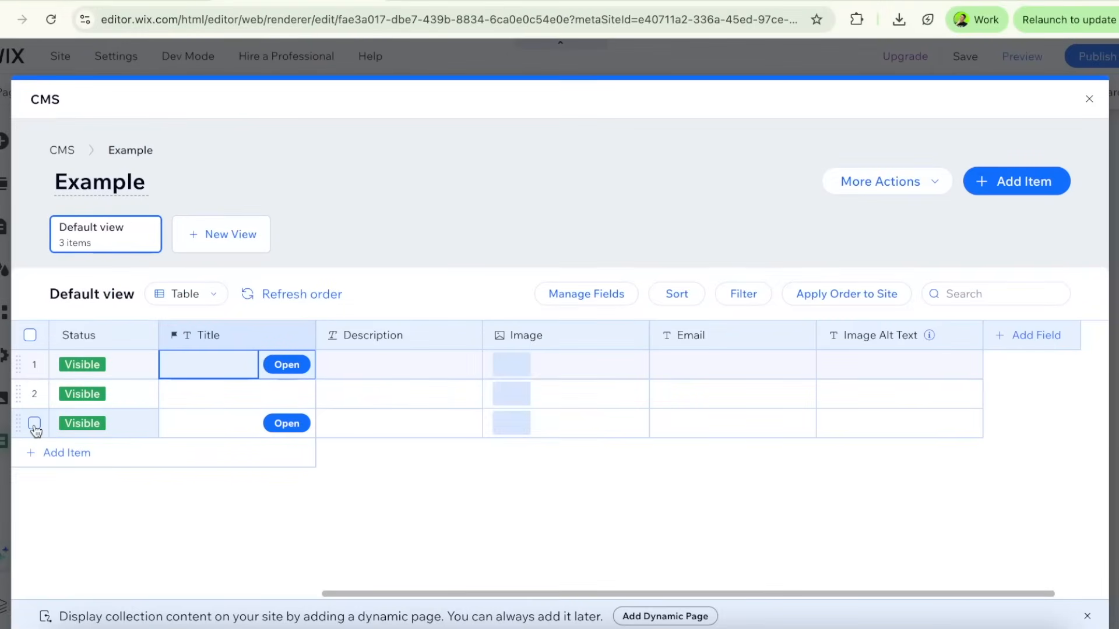
# Select all three items of the collection and clear the selection
pyautogui.click(92, 315)
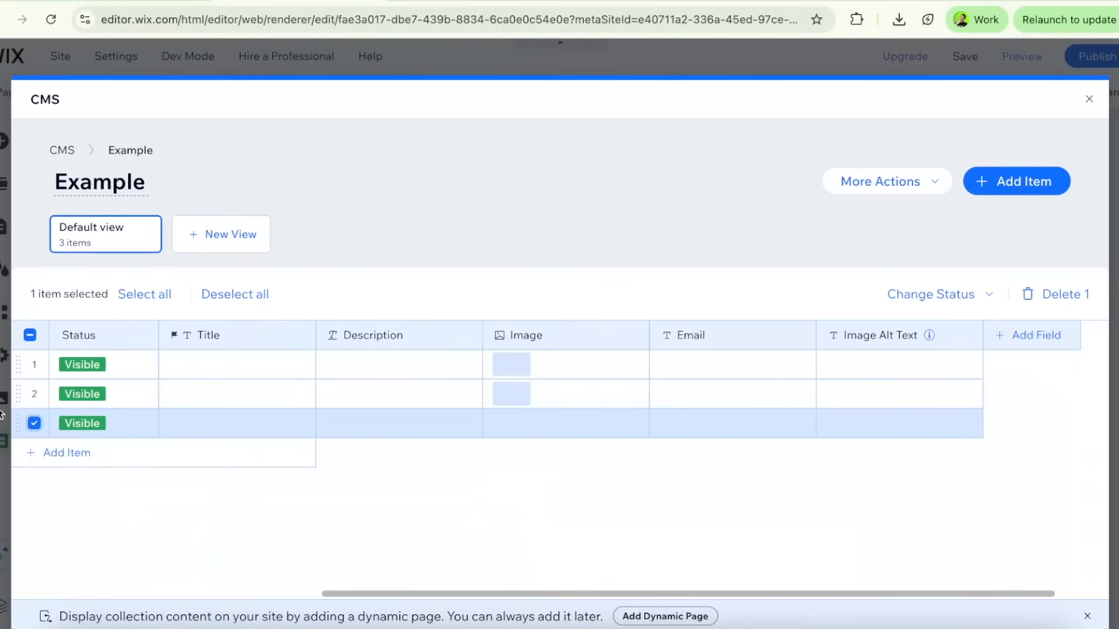
pyautogui.click(30, 336)
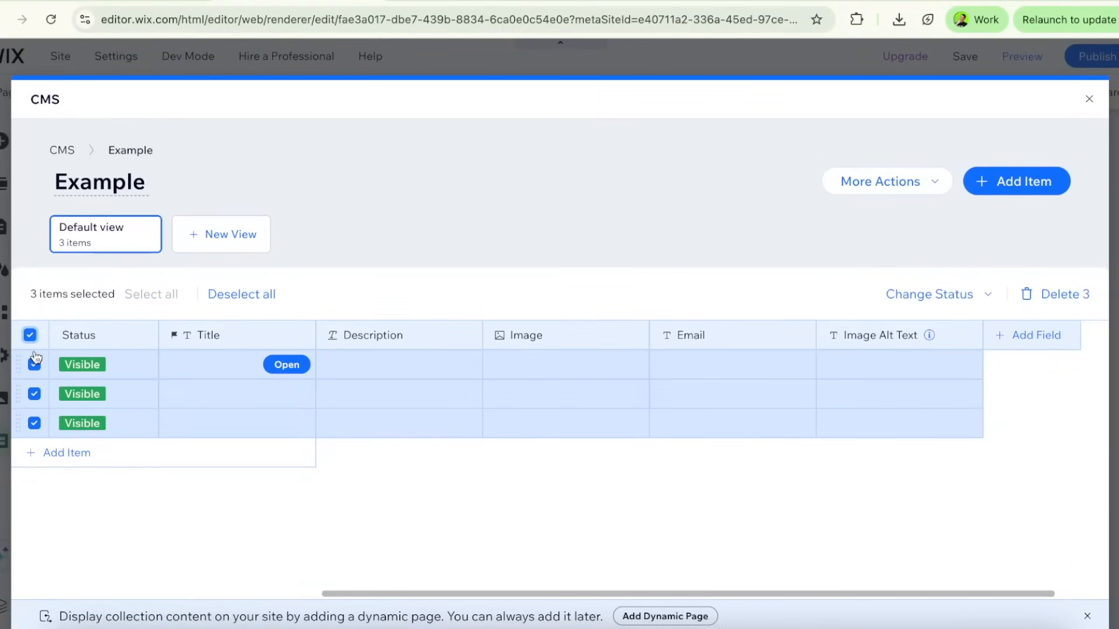
pyautogui.click(241, 294)
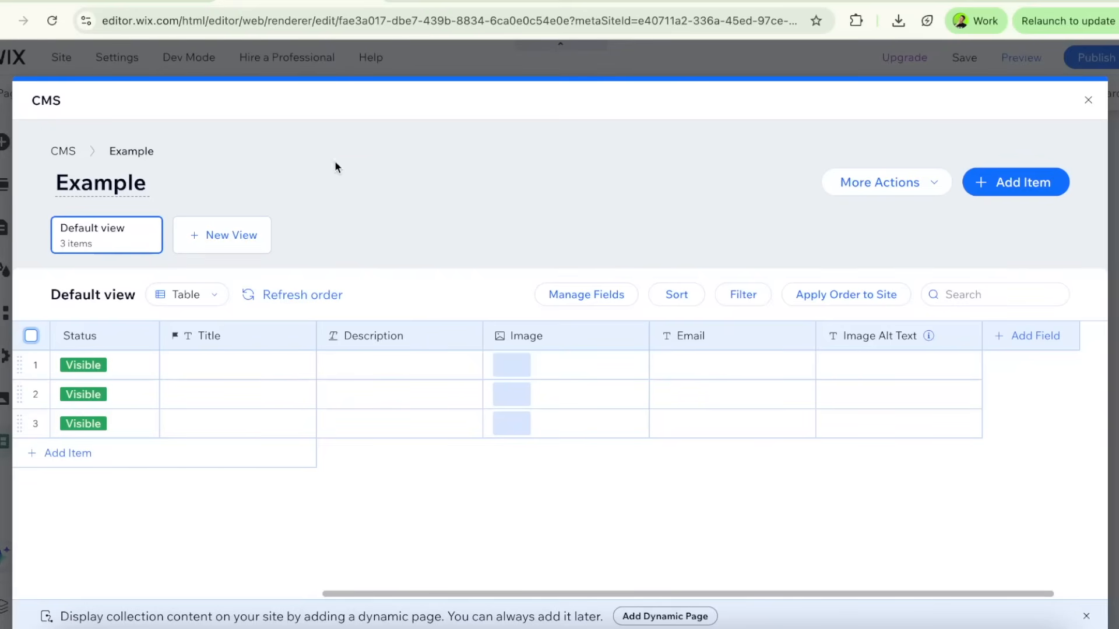
# Examine the additional actions offered on the dashboard's CMS page and inside the Example collection in the editor
pyautogui.click(164, 3)
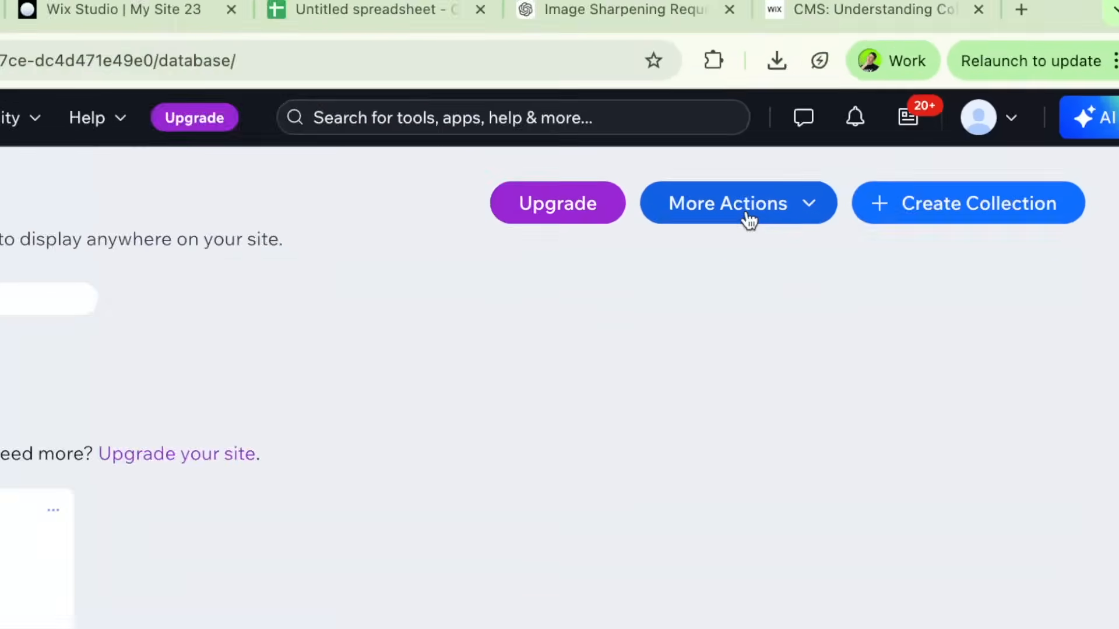
pyautogui.click(750, 221)
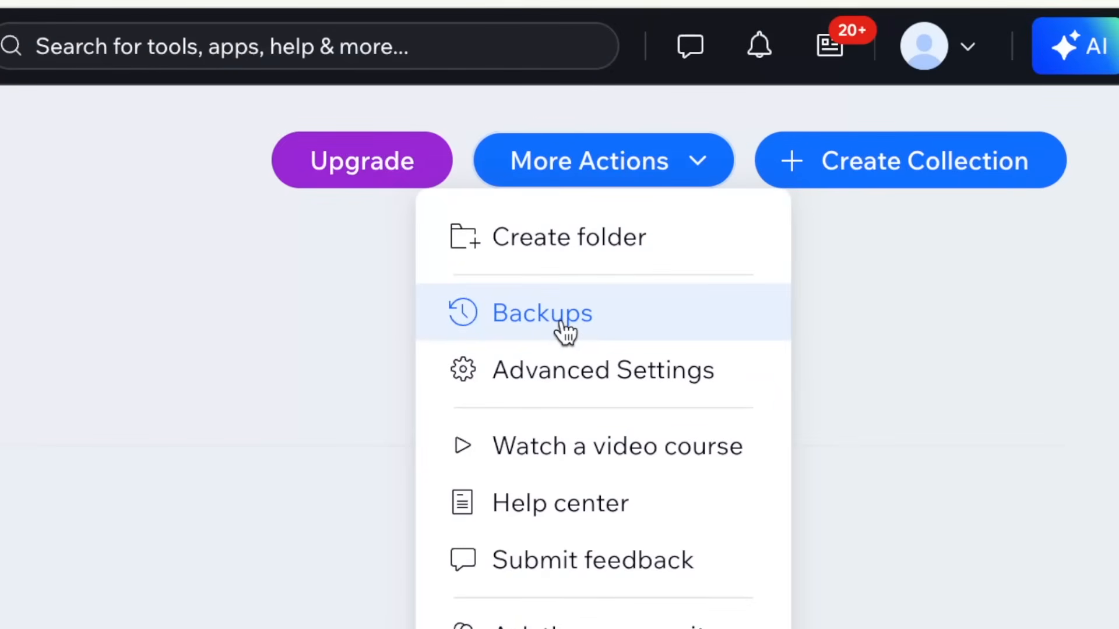
pyautogui.click(563, 329)
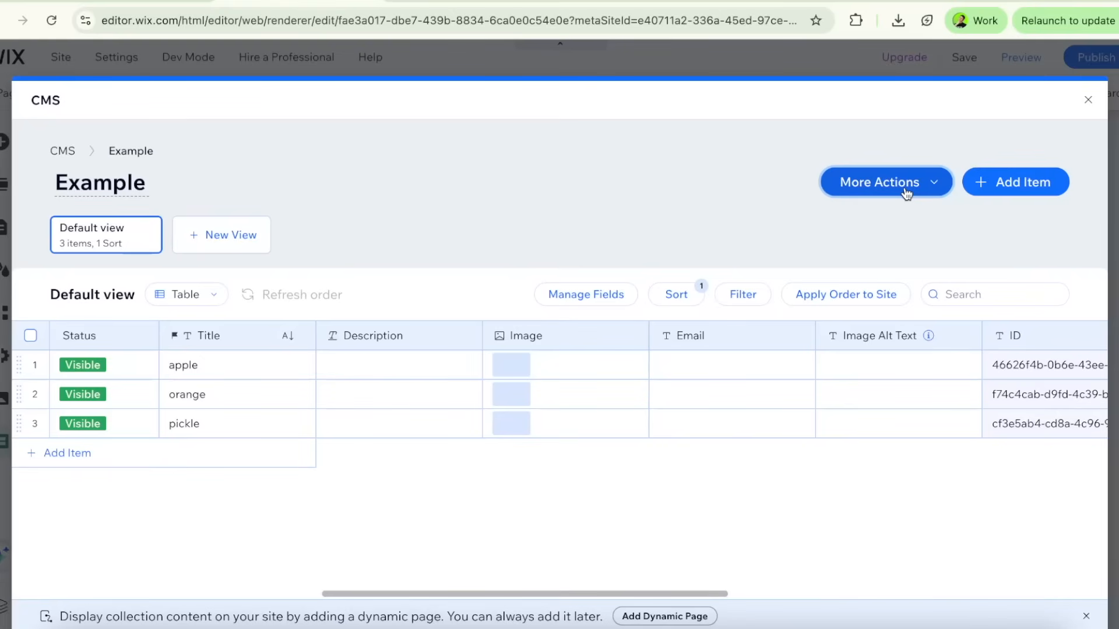
pyautogui.click(907, 187)
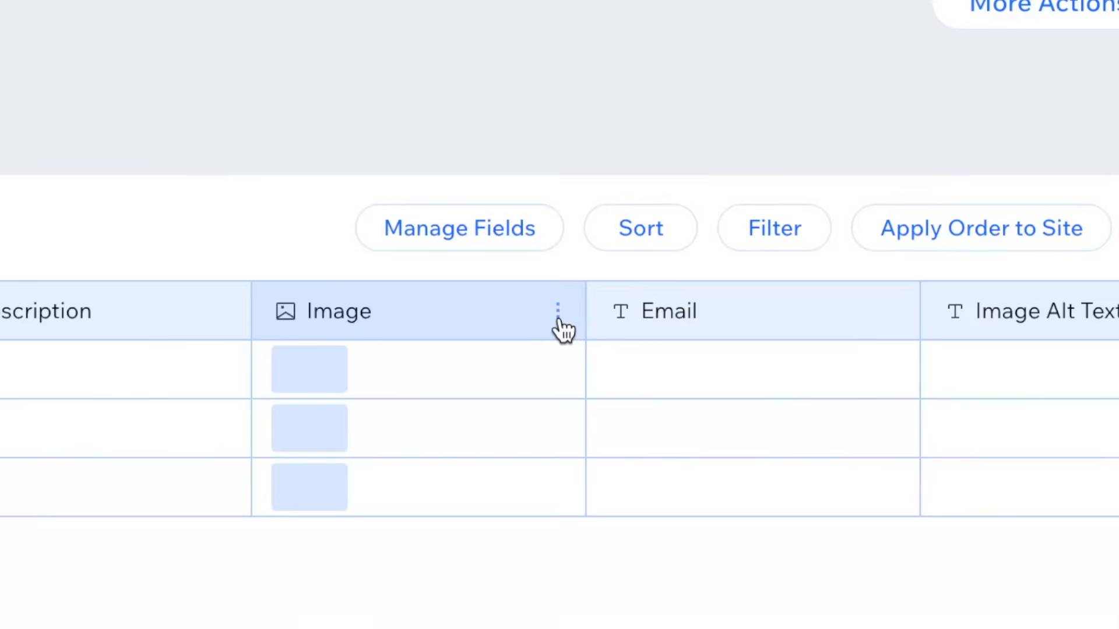
# Examine the edit settings of the Image field and close them without changes
pyautogui.click(557, 314)
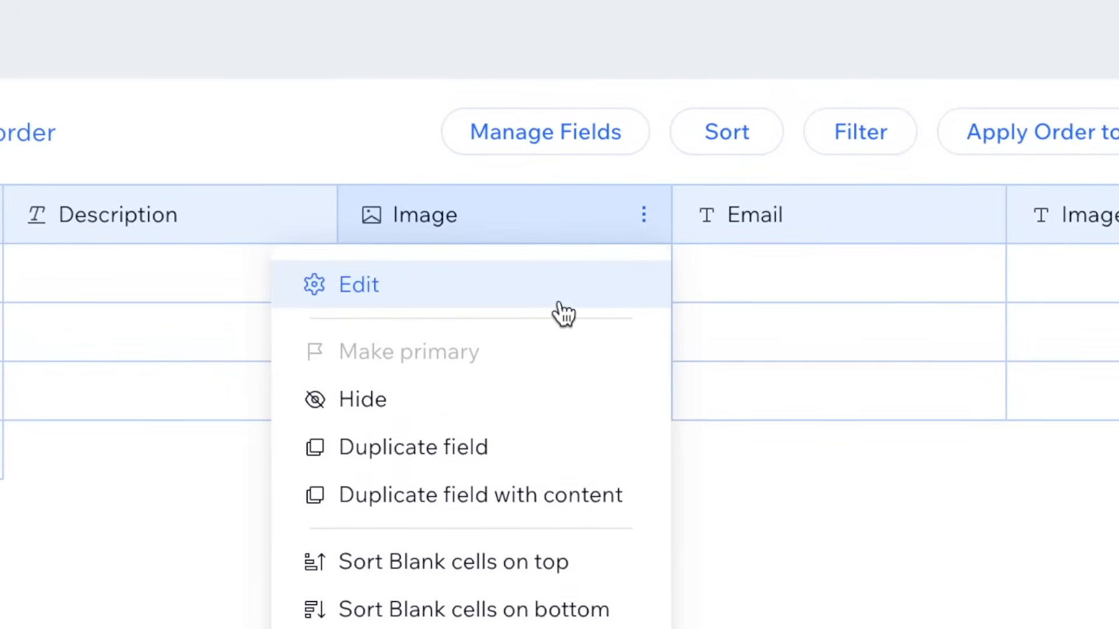
pyautogui.click(559, 320)
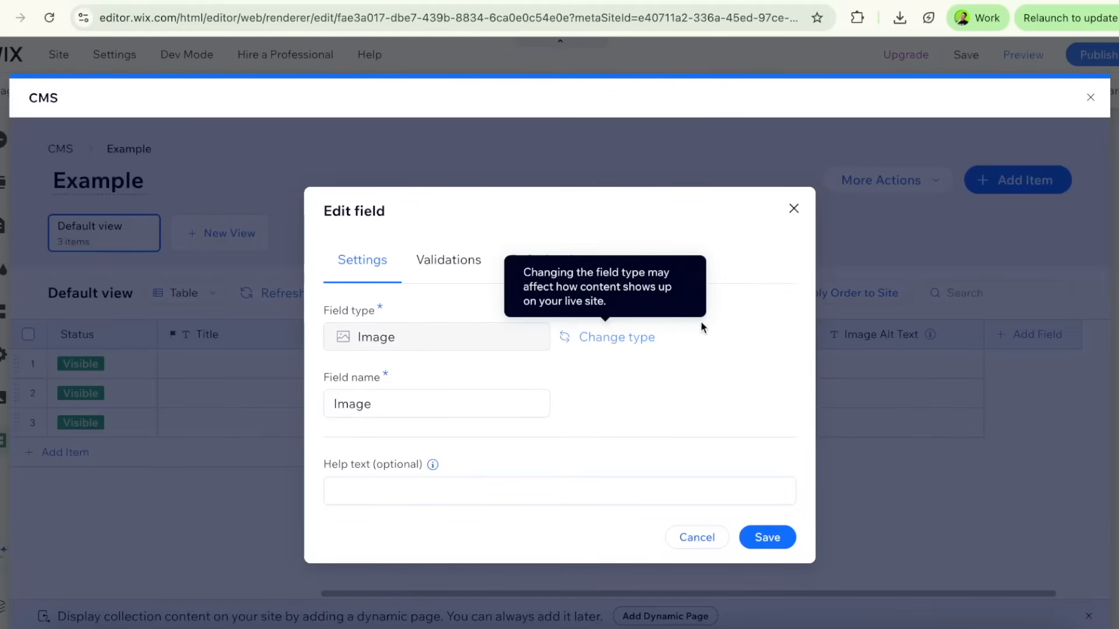
pyautogui.click(794, 209)
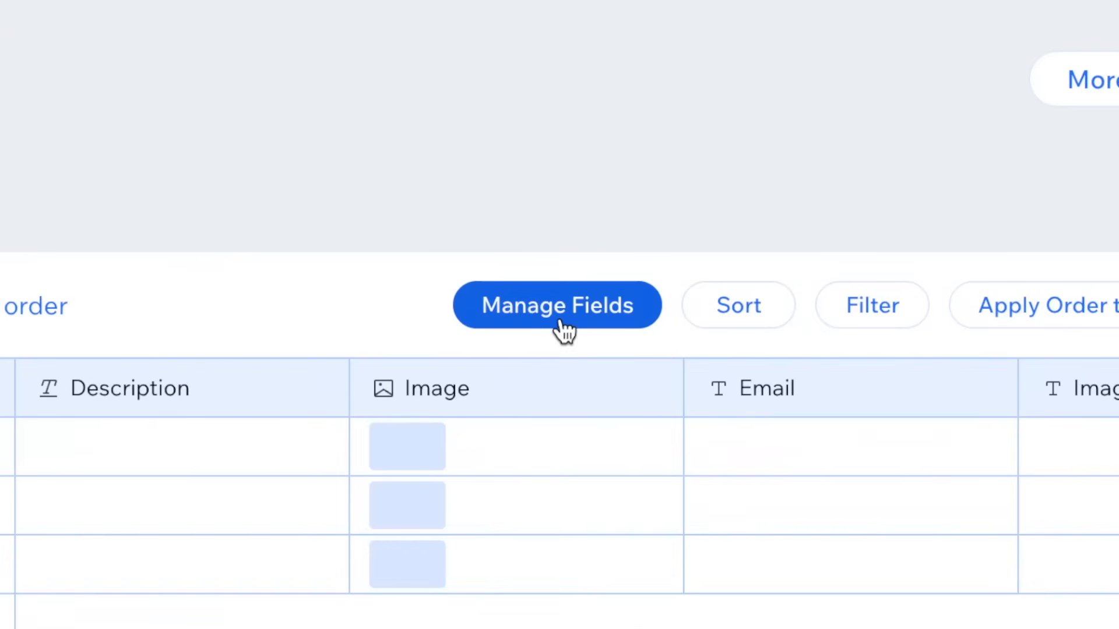
# Show the system fields ID, Created date, Updated date and Owner in the Example collection's default view and bring their columns into view
pyautogui.click(564, 326)
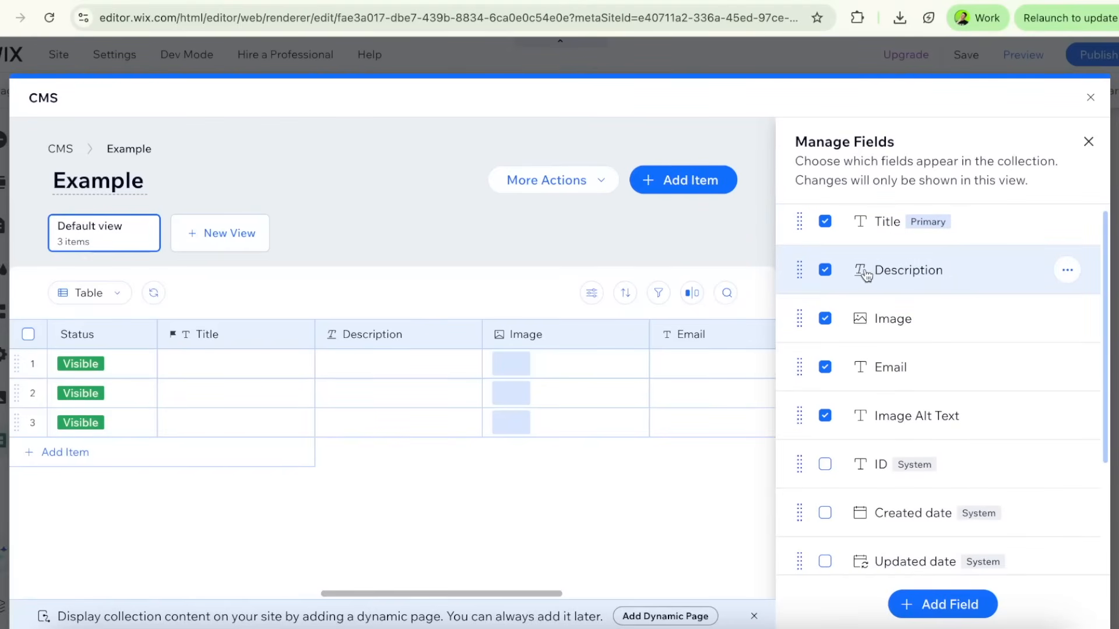
pyautogui.scroll(-2, 868, 274)
pyautogui.scroll(2, 869, 277)
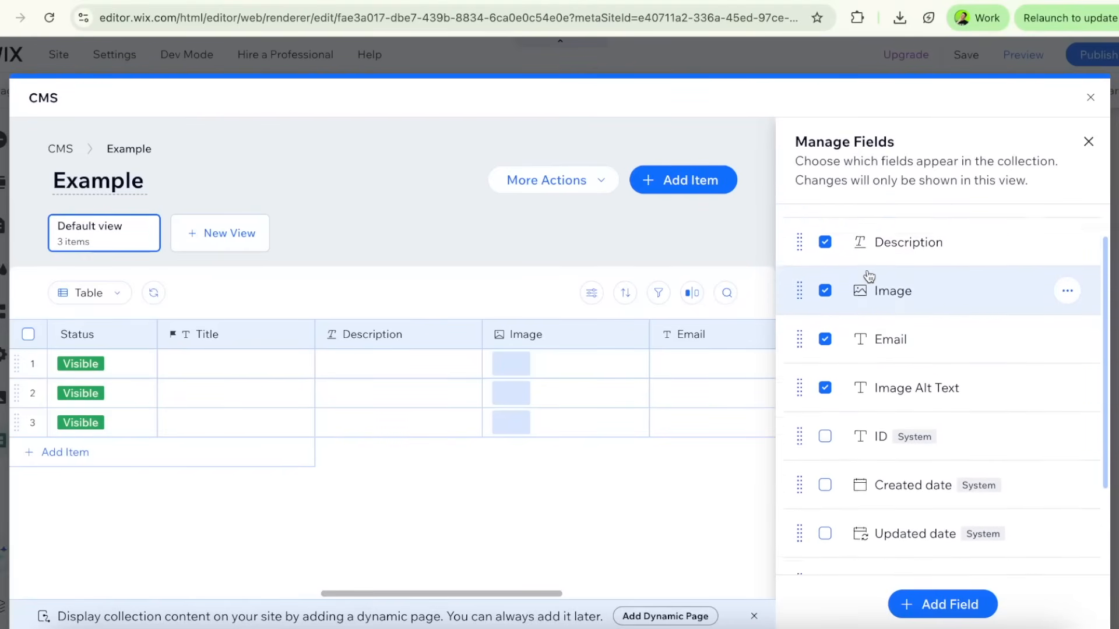
pyautogui.scroll(-3, 869, 277)
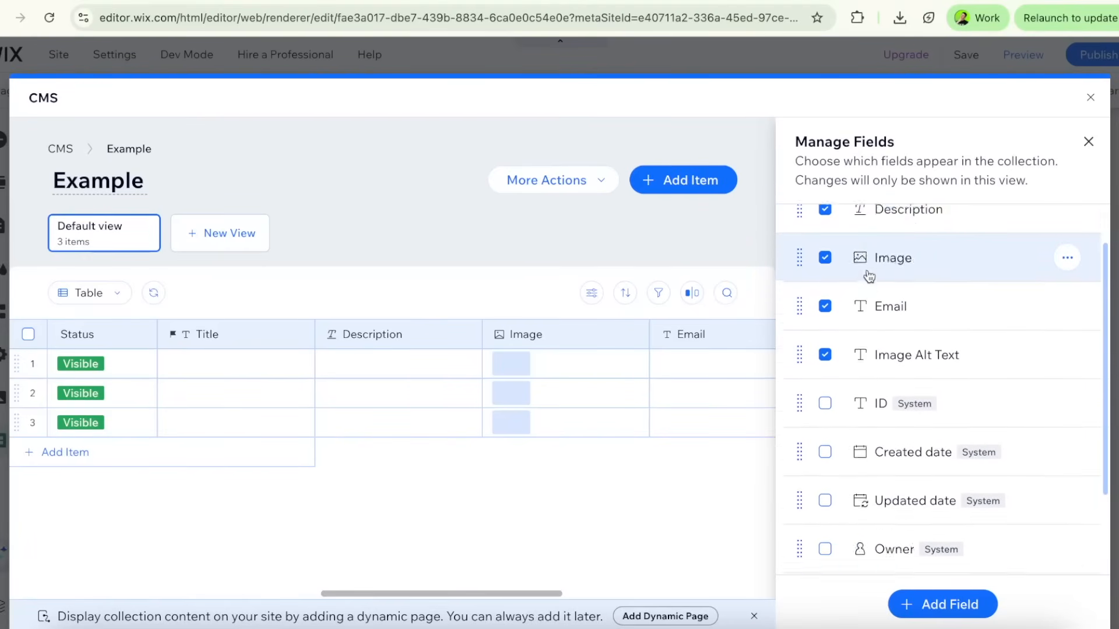
pyautogui.moveTo(916, 311)
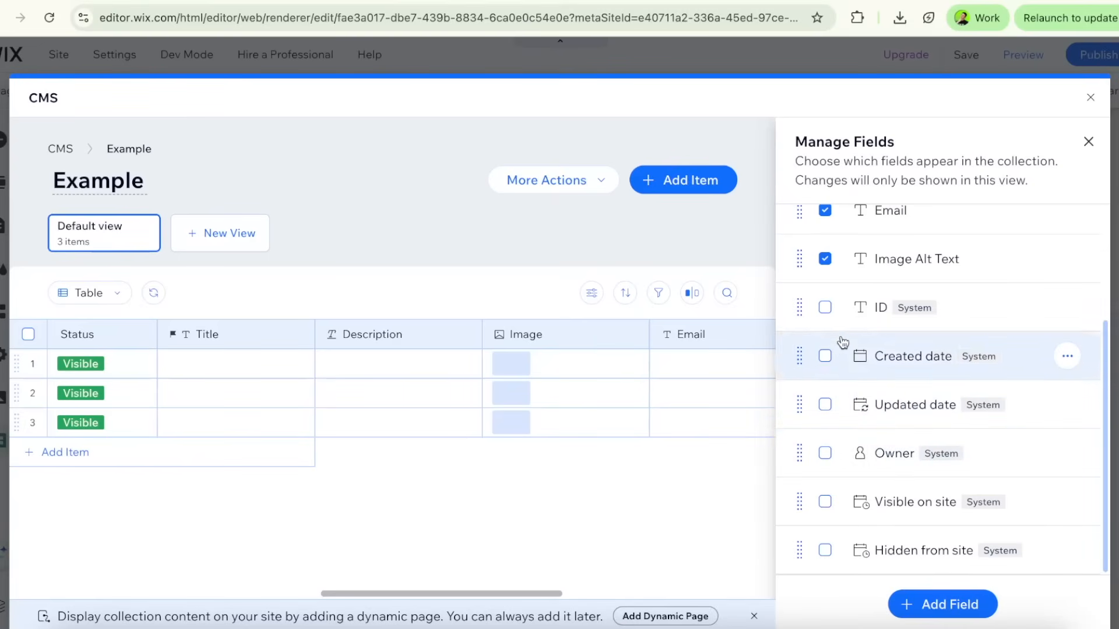
pyautogui.click(825, 356)
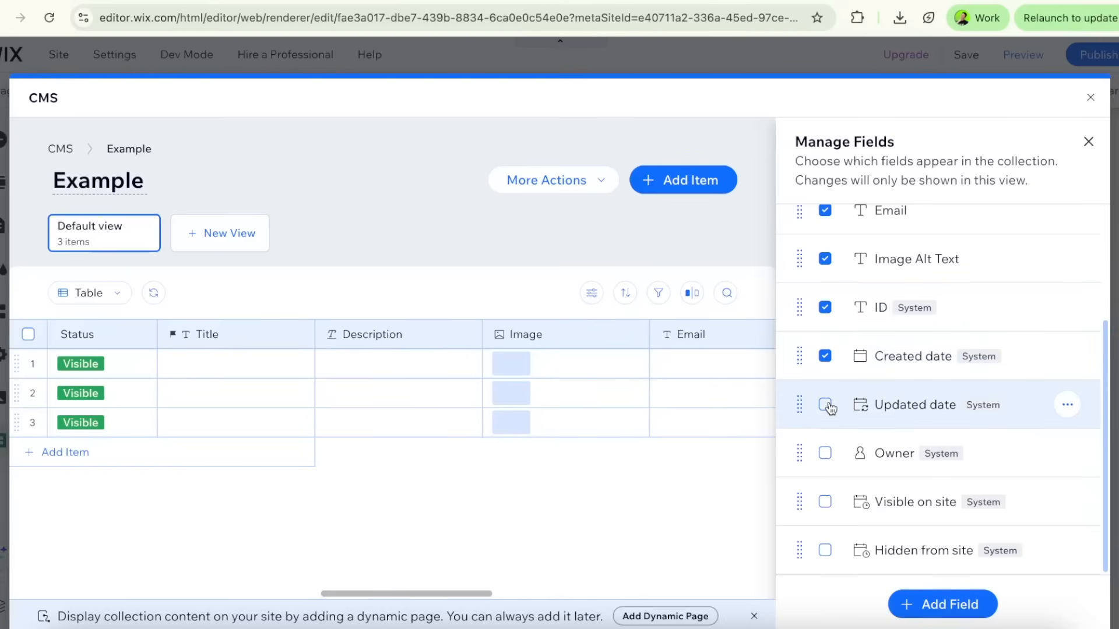
pyautogui.click(824, 453)
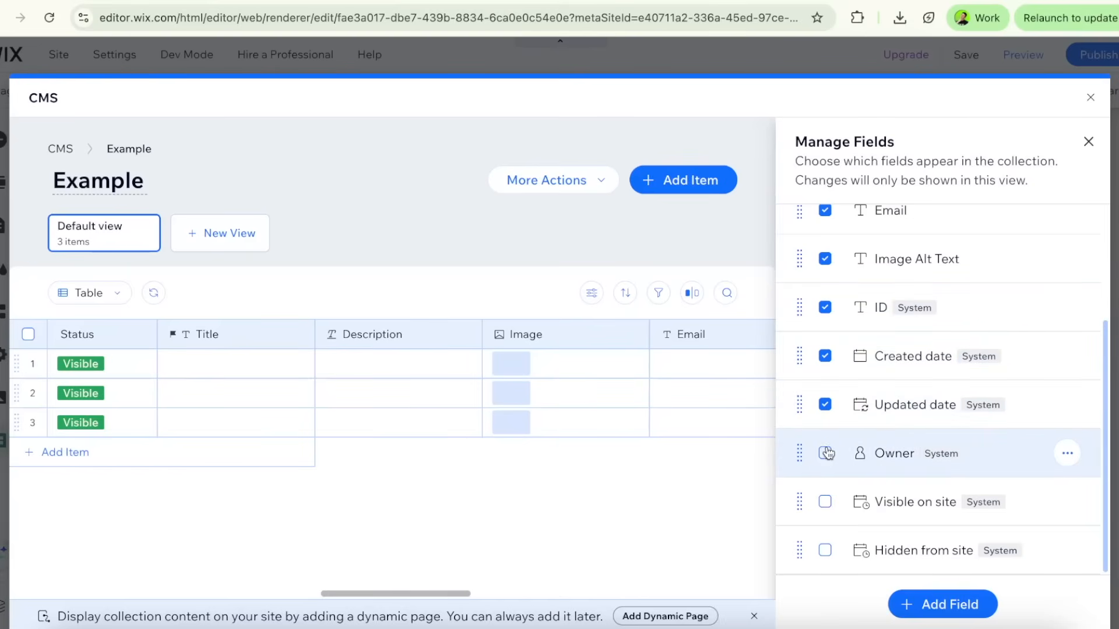
pyautogui.click(1088, 142)
pyautogui.moveTo(681, 597); pyautogui.dragTo(1026, 573)
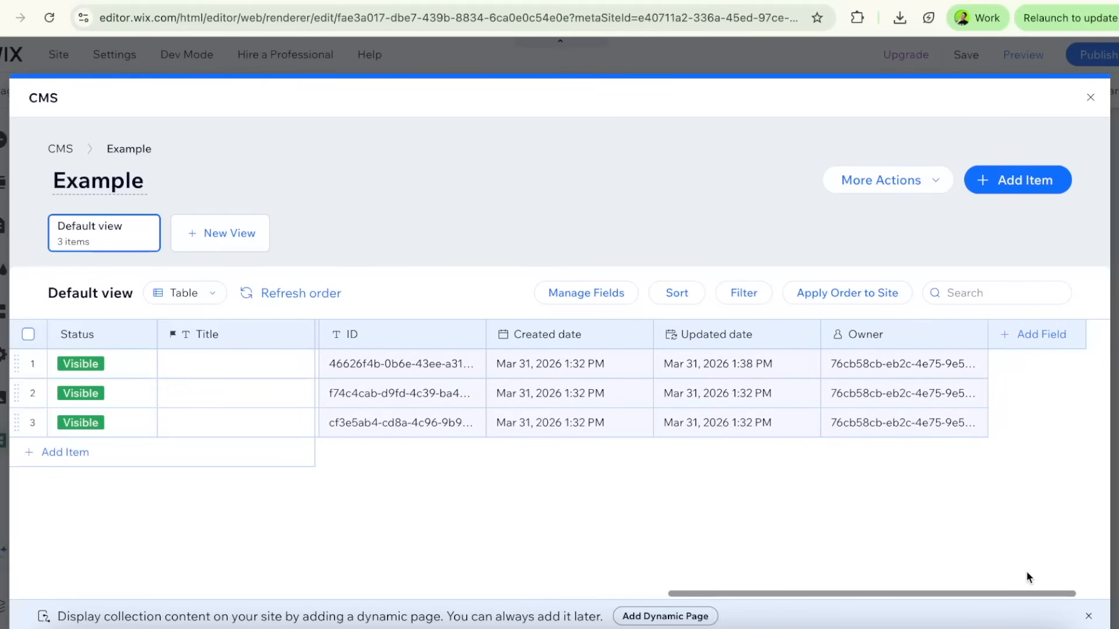
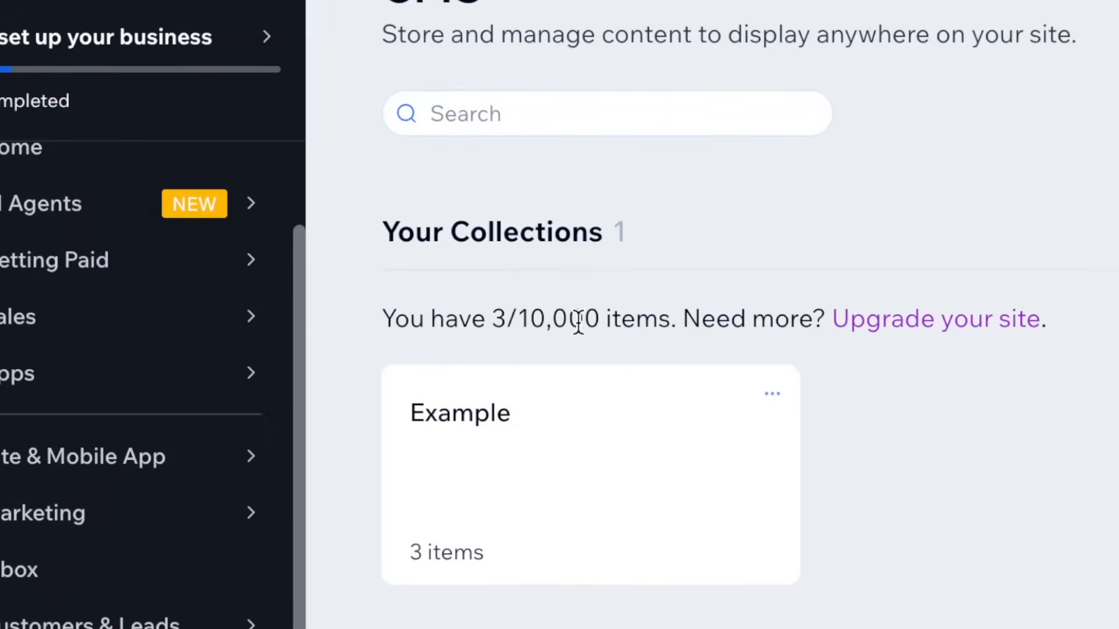
# Make the Wix App Collections visible through the CMS advanced settings
pyautogui.moveTo(507, 317); pyautogui.dragTo(596, 315)
pyautogui.moveTo(506, 317); pyautogui.dragTo(473, 330)
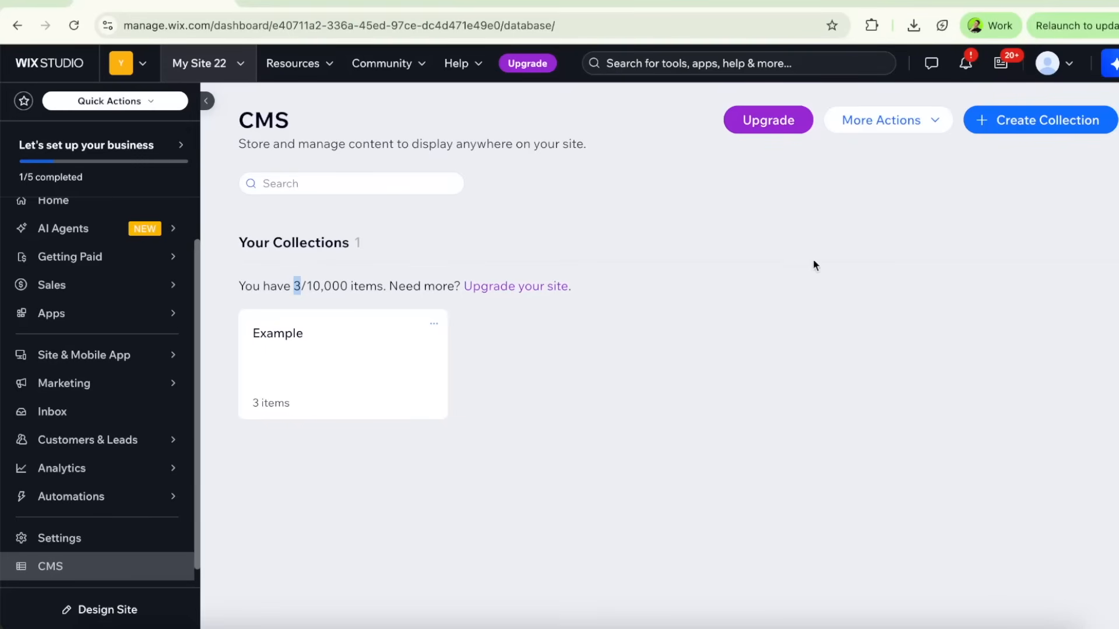
pyautogui.click(896, 127)
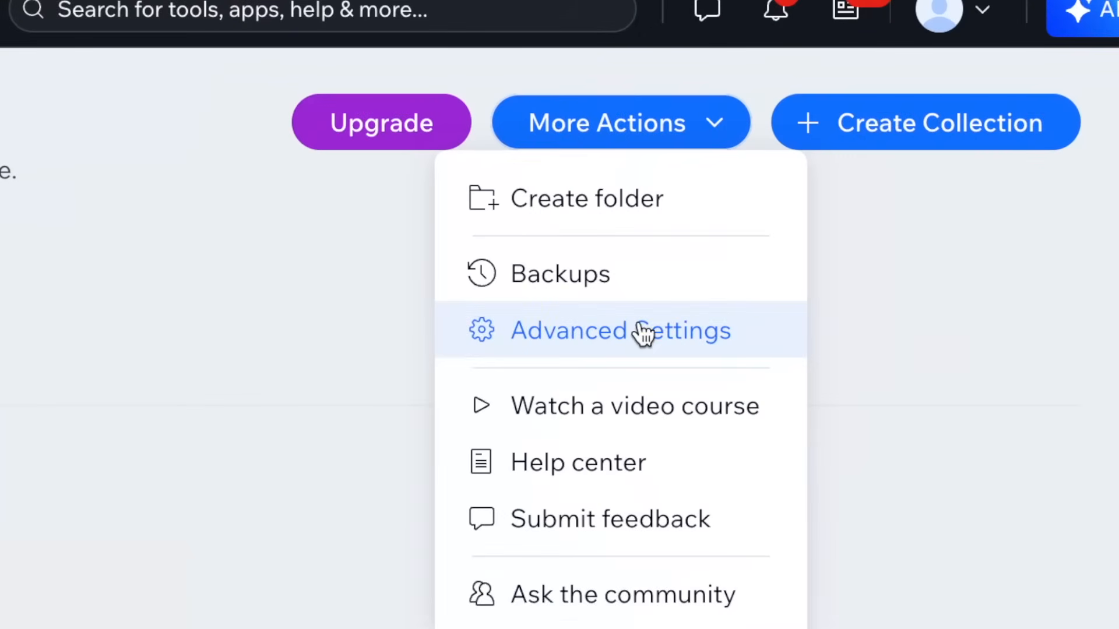
pyautogui.click(644, 331)
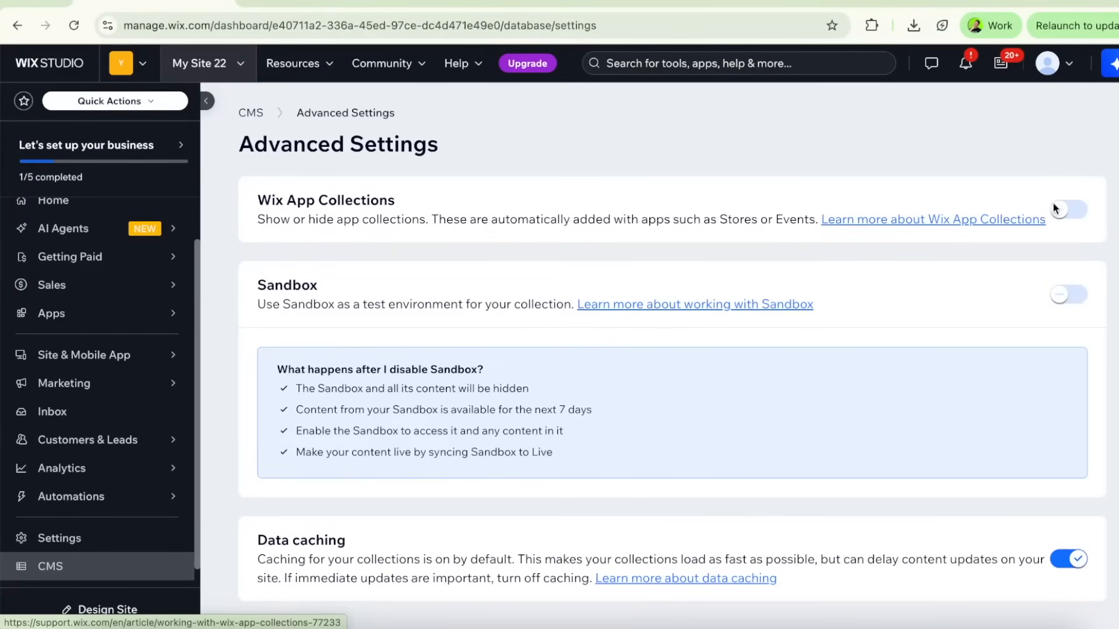
pyautogui.click(1060, 210)
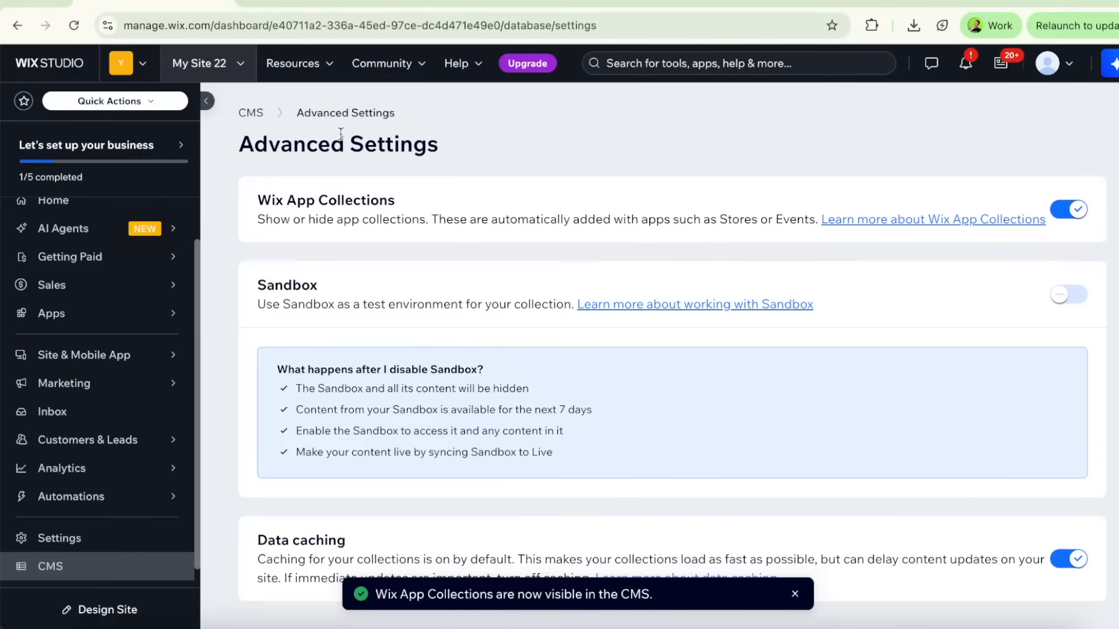
# Return to the CMS overview and expand the Wix App Collections section to view its collection groups
pyautogui.click(264, 117)
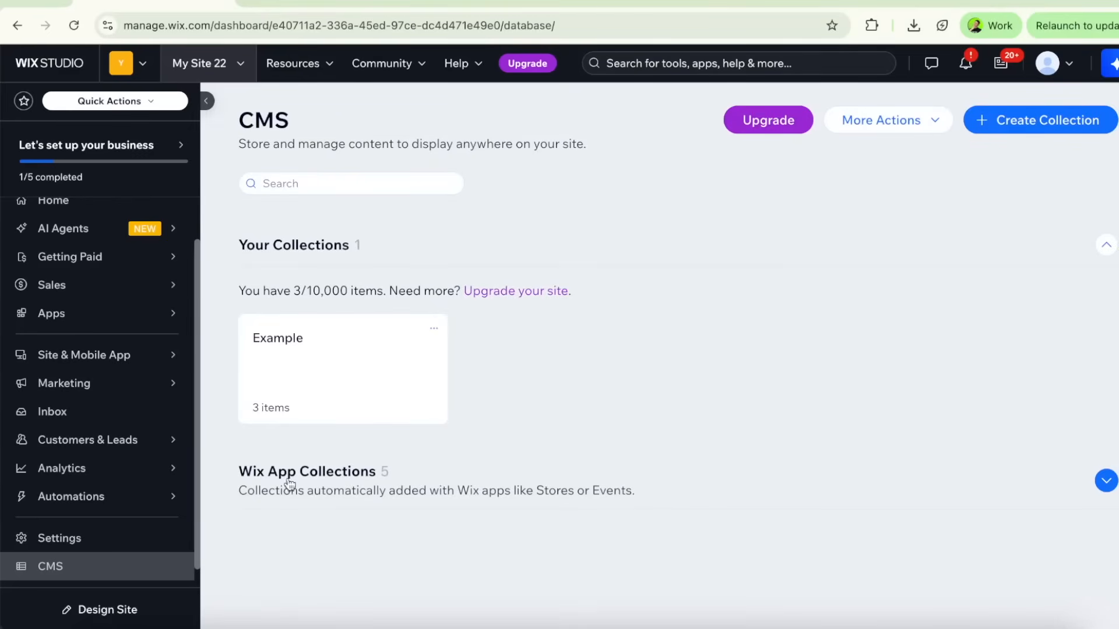
pyautogui.click(402, 490)
pyautogui.scroll(-1, 455, 472)
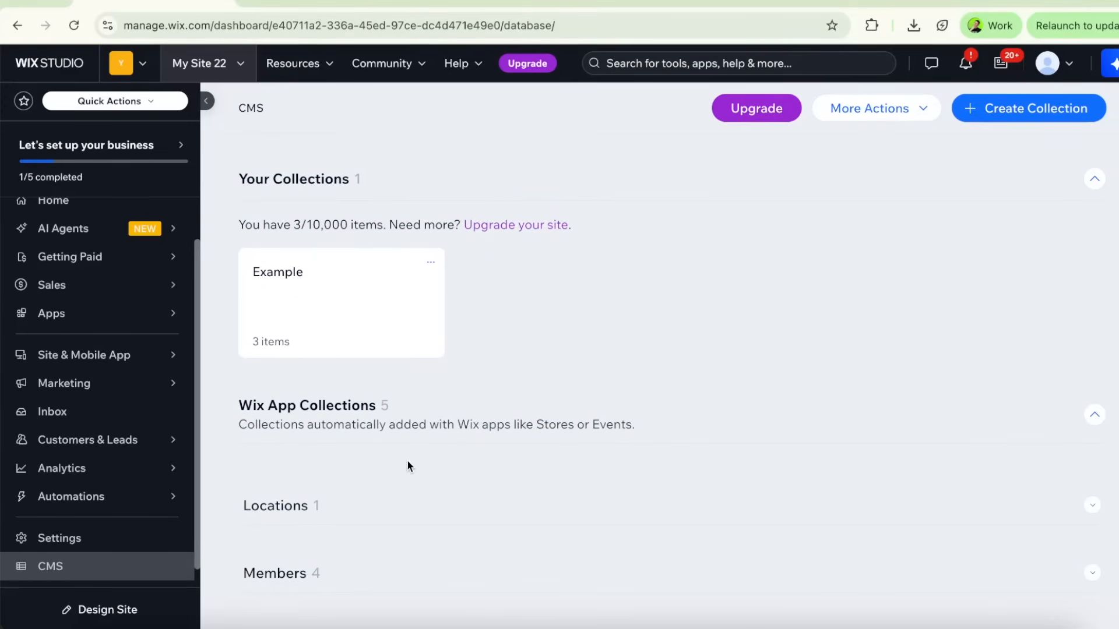
pyautogui.scroll(1, 443, 408)
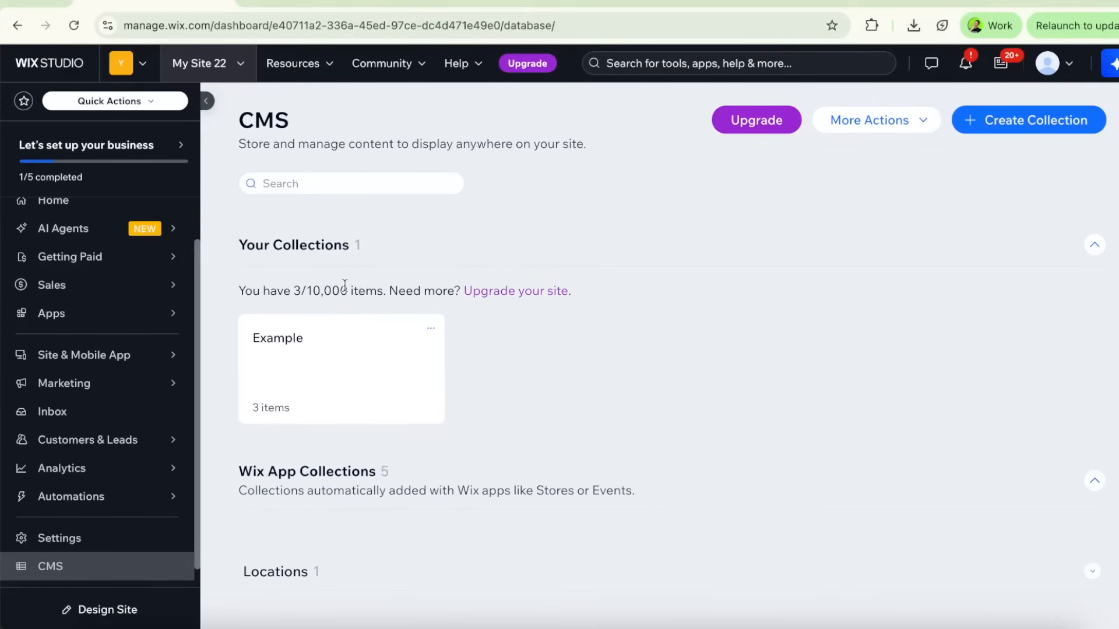
pyautogui.scroll(-1, 549, 549)
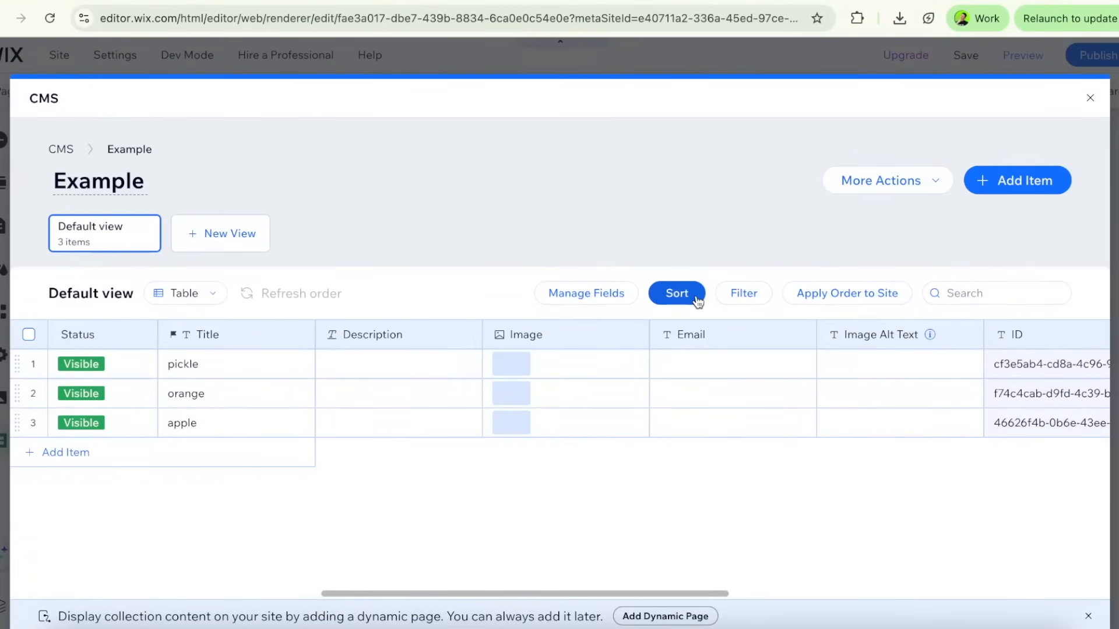
# Add a sort by Title in A → Z order to the Example collection's default view
pyautogui.click(691, 299)
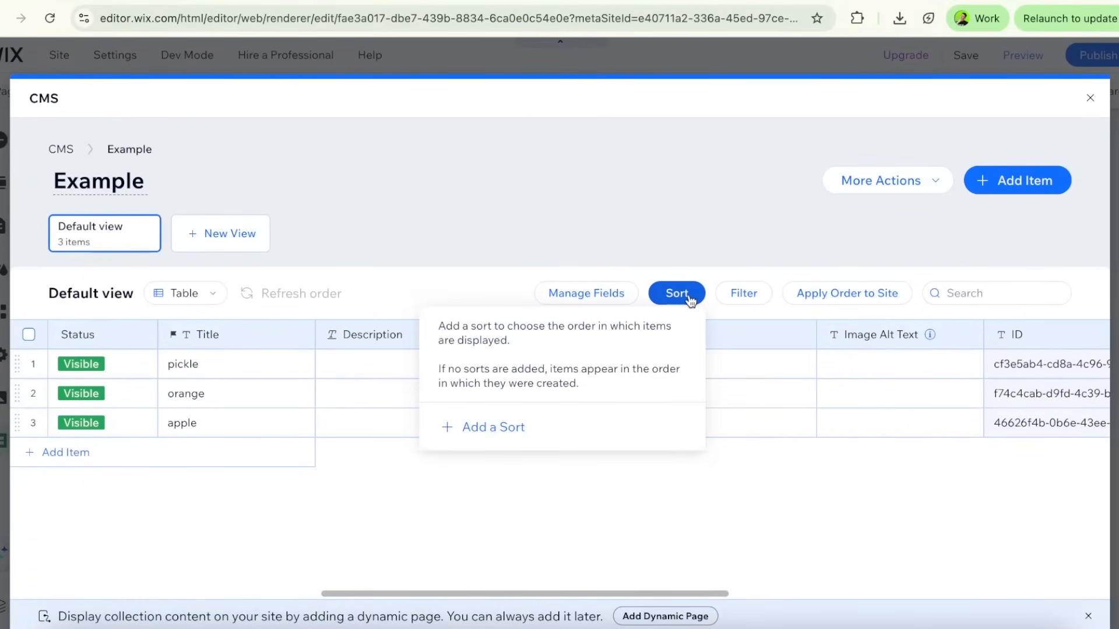
pyautogui.click(484, 431)
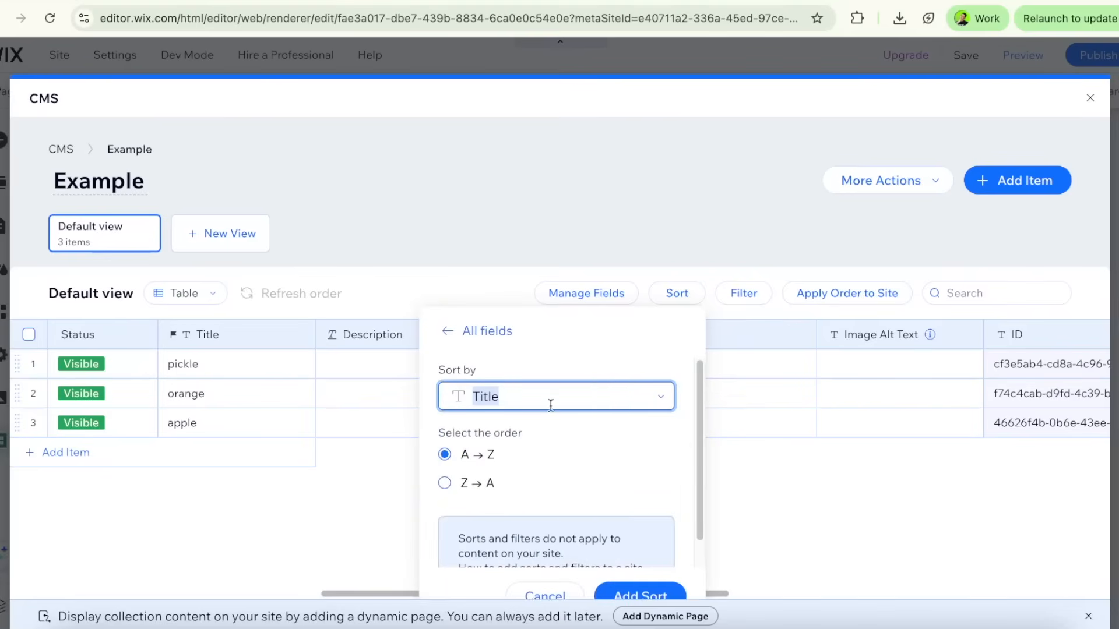
pyautogui.click(662, 398)
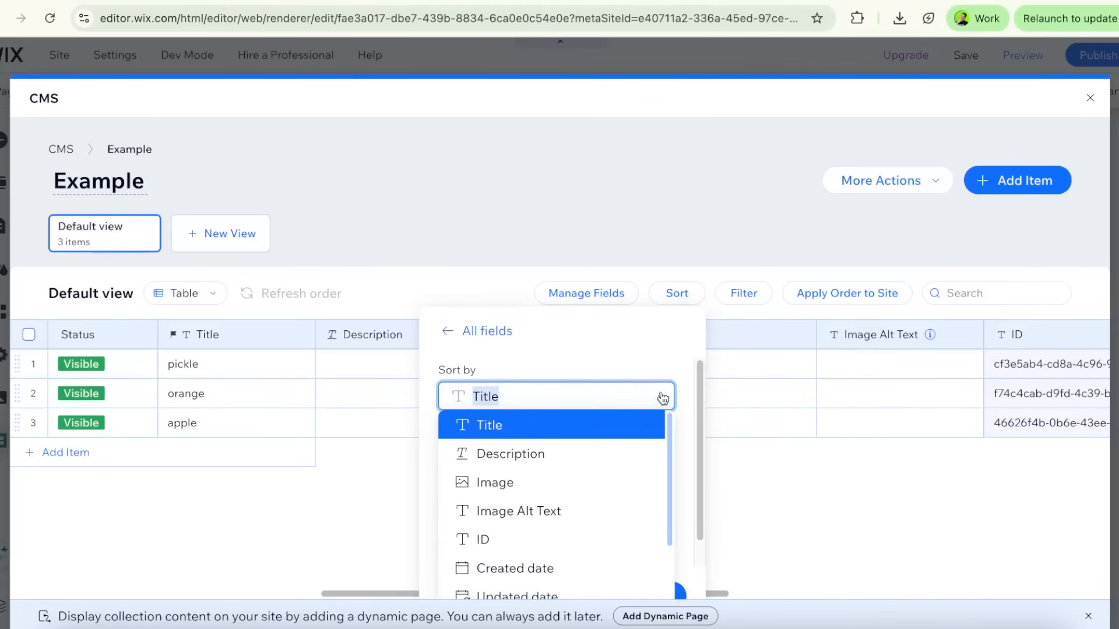
pyautogui.click(655, 393)
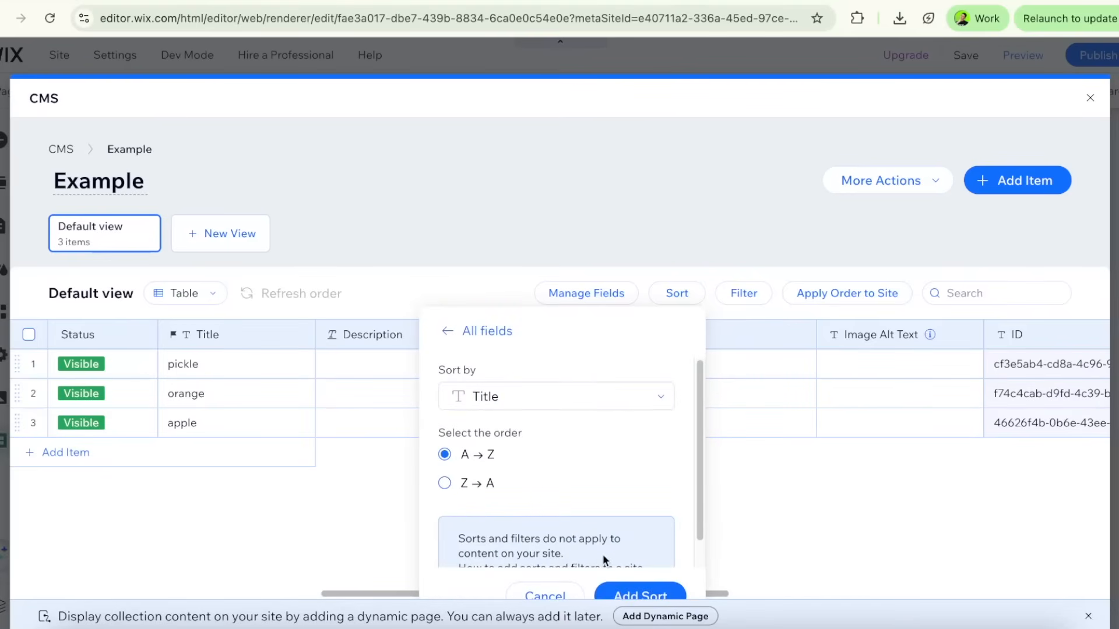
pyautogui.click(626, 593)
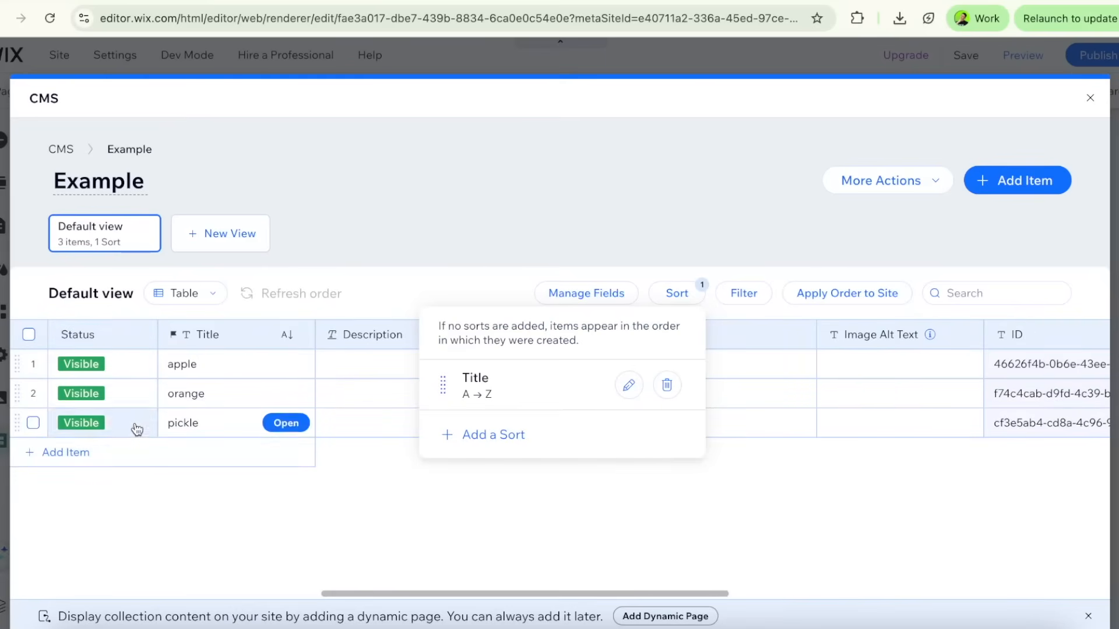
pyautogui.click(655, 487)
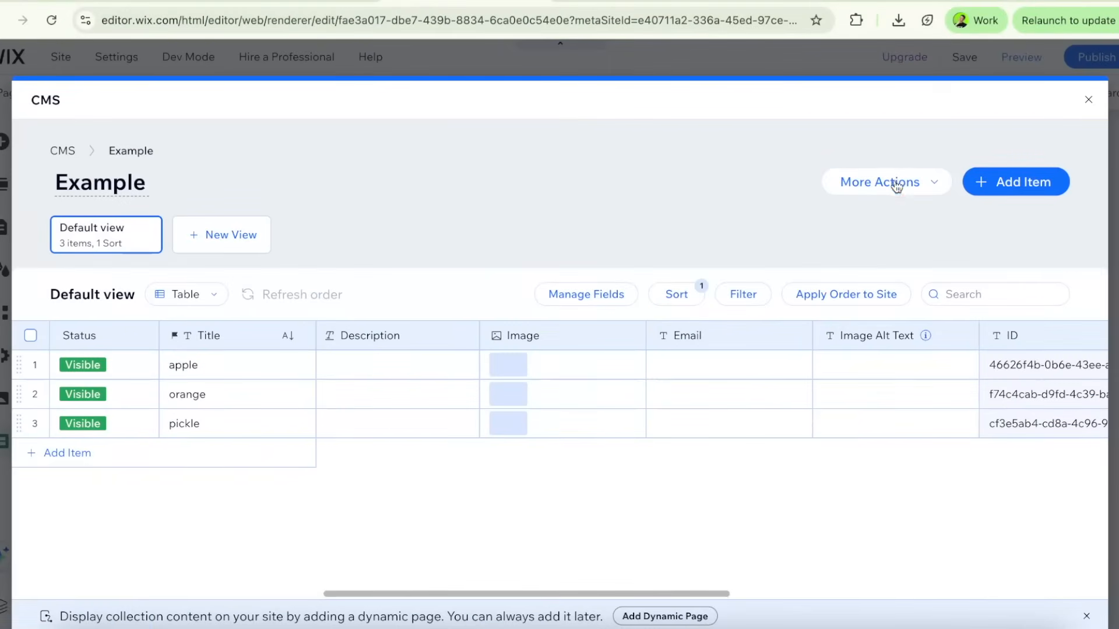
# Examine the Show content and Collect content options in the Example collection's permissions and privacy settings, including who can view the content
pyautogui.click(895, 181)
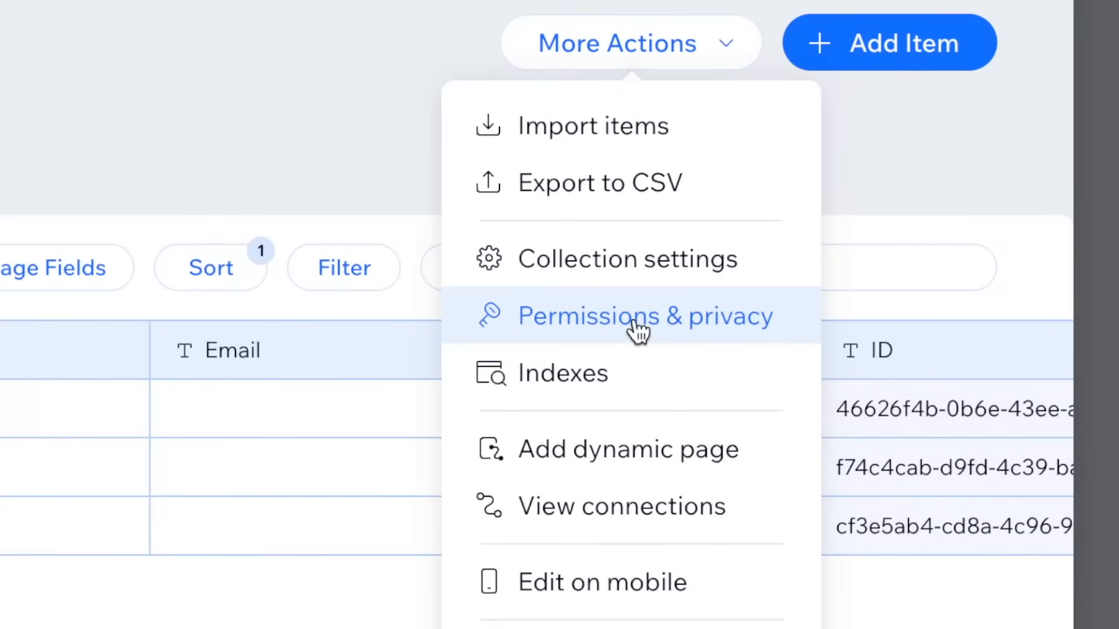
pyautogui.click(634, 321)
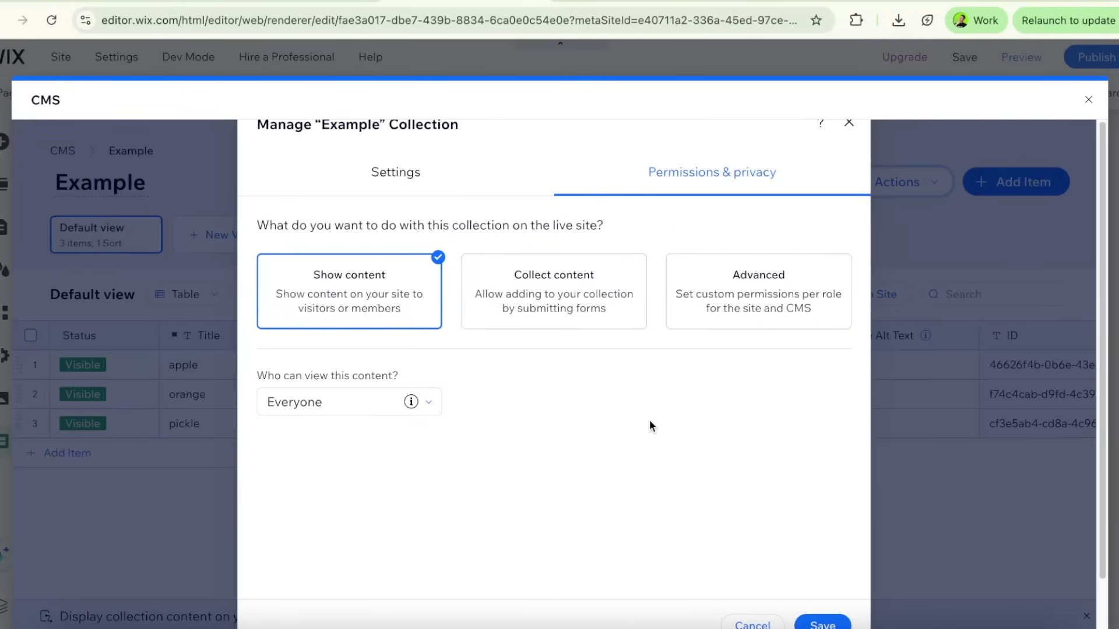
pyautogui.scroll(-1, 521, 396)
pyautogui.scroll(1, 494, 373)
pyautogui.click(516, 299)
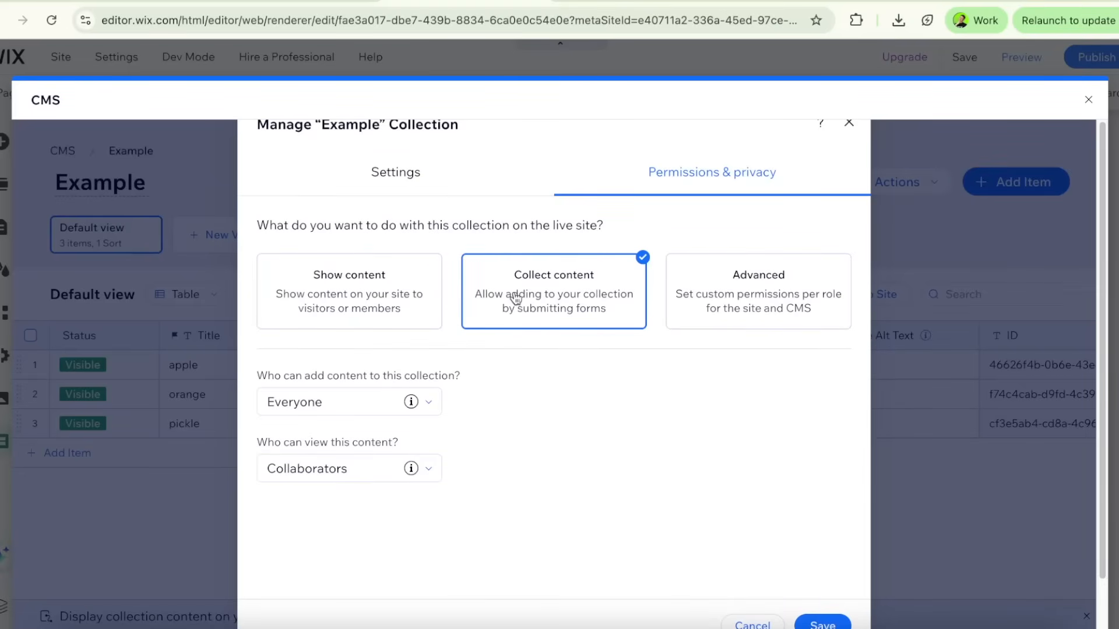
pyautogui.click(392, 309)
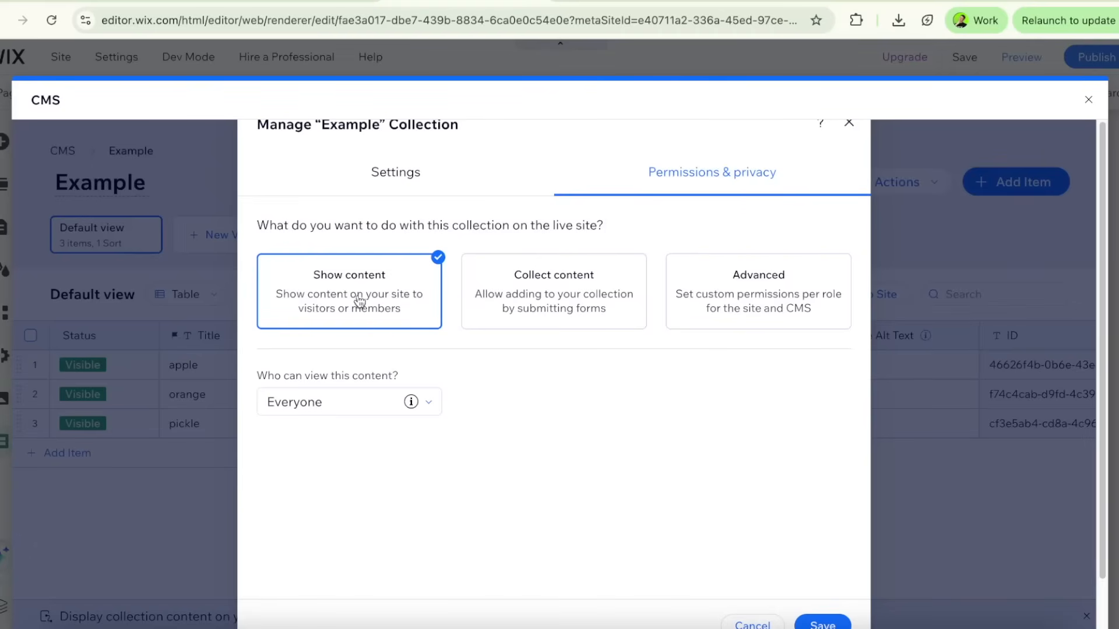
pyautogui.click(367, 402)
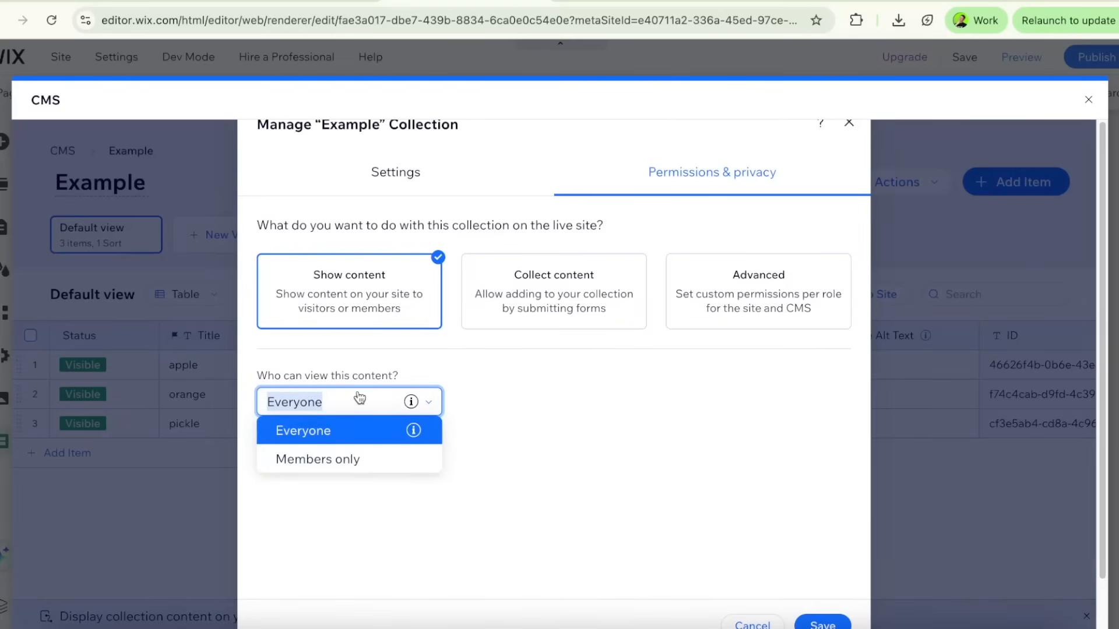
pyautogui.click(357, 399)
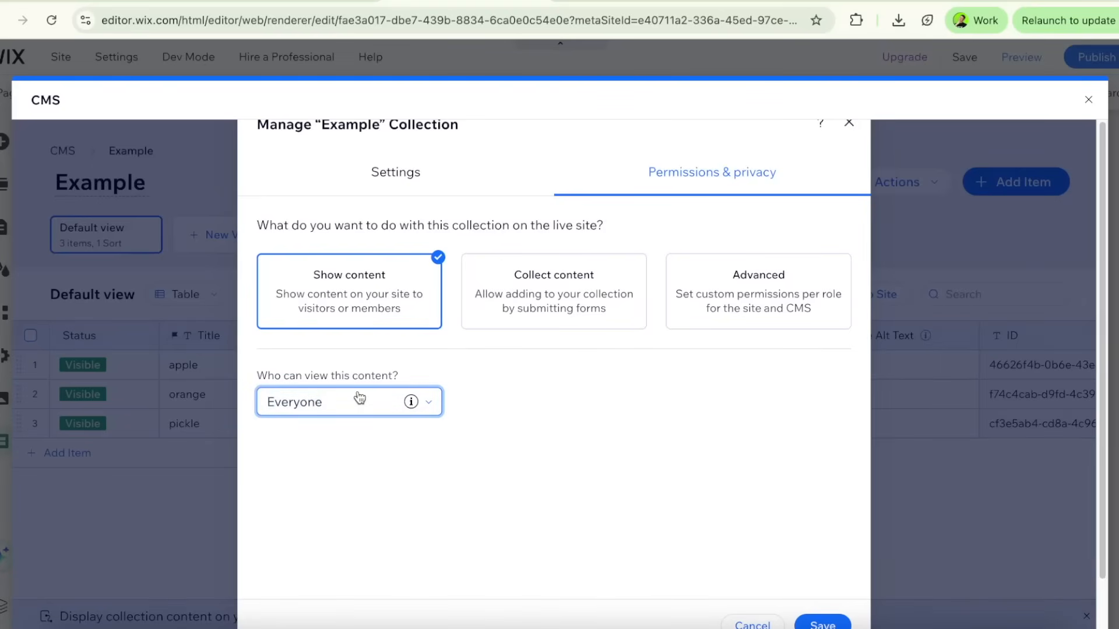
pyautogui.click(508, 313)
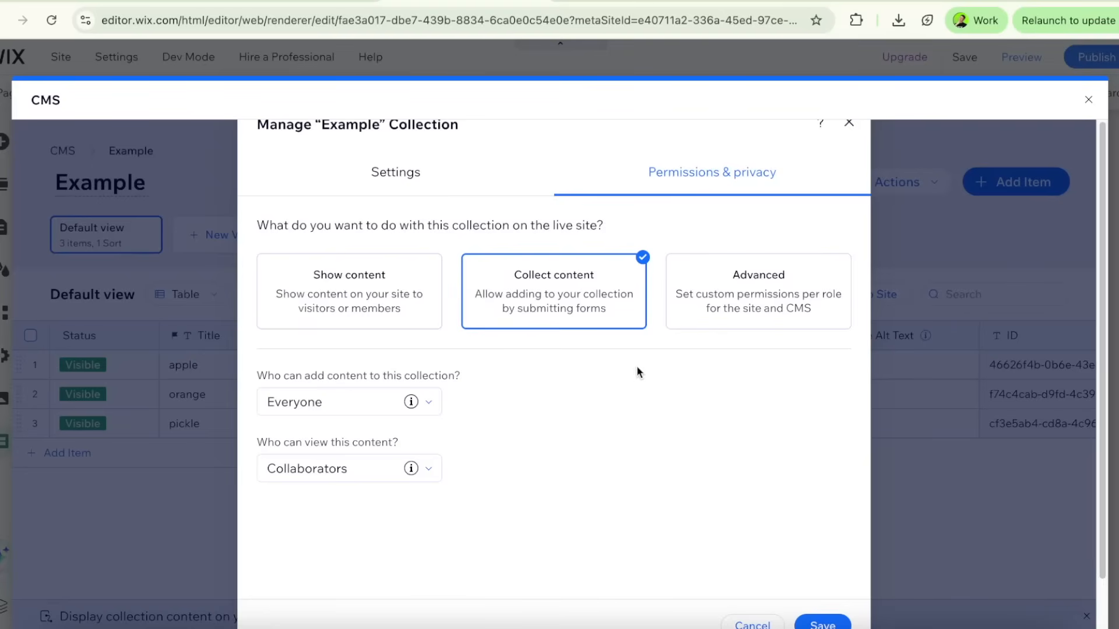
# Switch the collection to Advanced permissions and grant the Everyone role View access
pyautogui.click(734, 313)
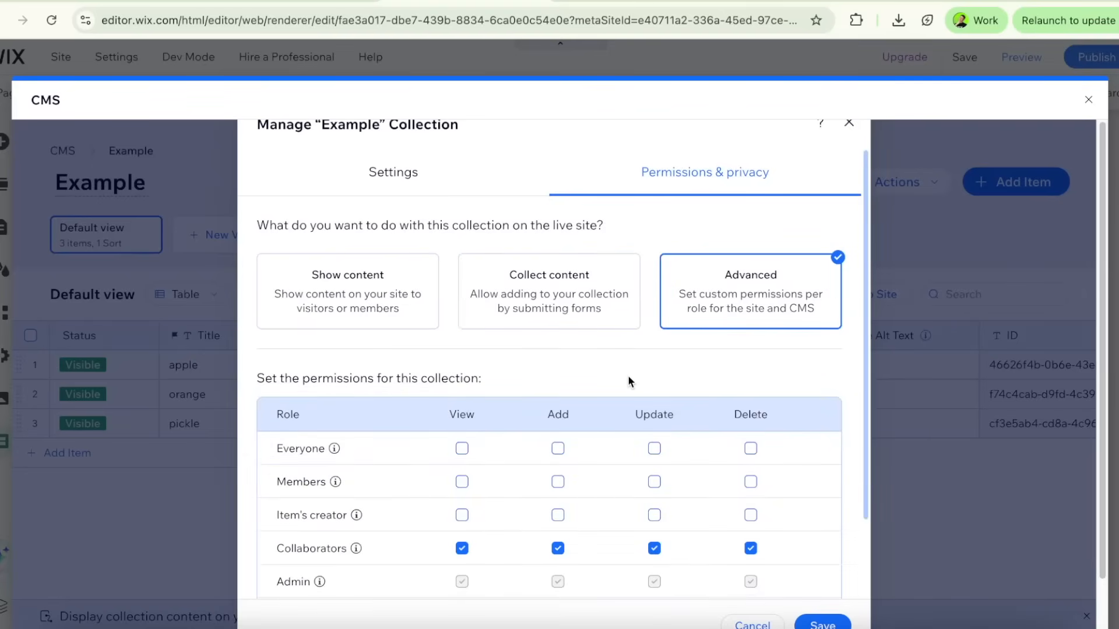
pyautogui.scroll(-1, 628, 376)
pyautogui.scroll(-1, 629, 381)
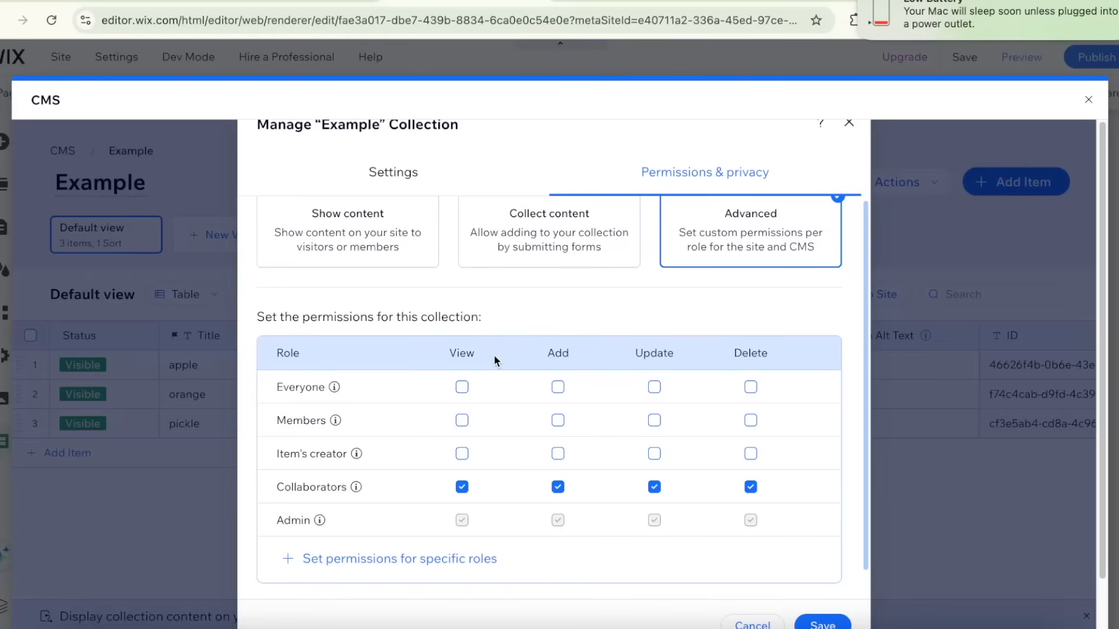
pyautogui.scroll(2, 492, 360)
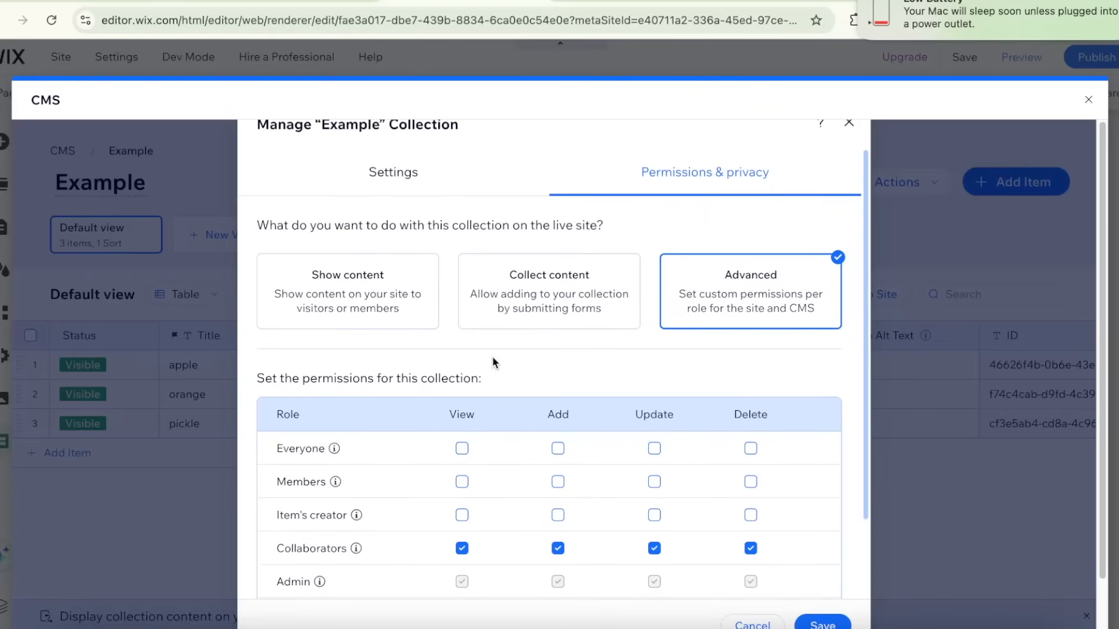
pyautogui.scroll(-3, 491, 356)
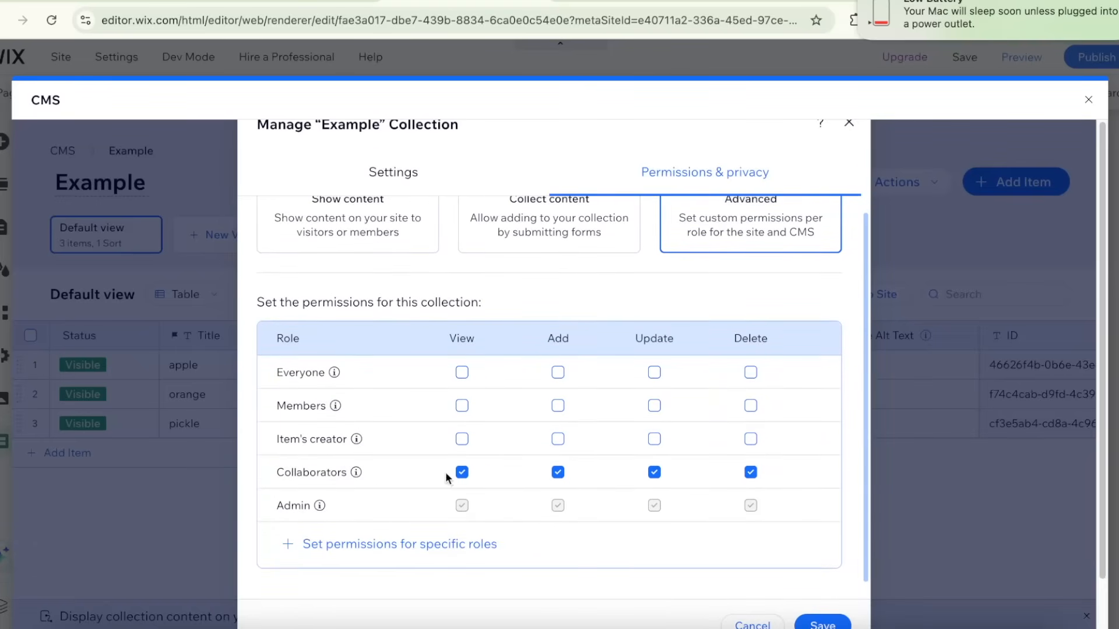
pyautogui.scroll(-1, 760, 469)
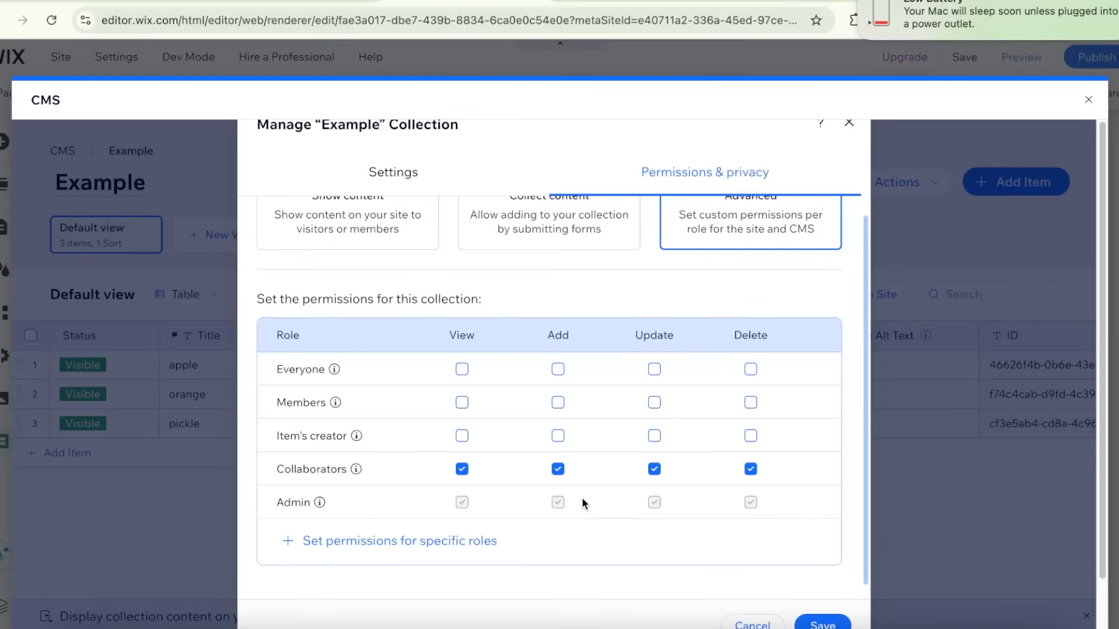
pyautogui.click(462, 371)
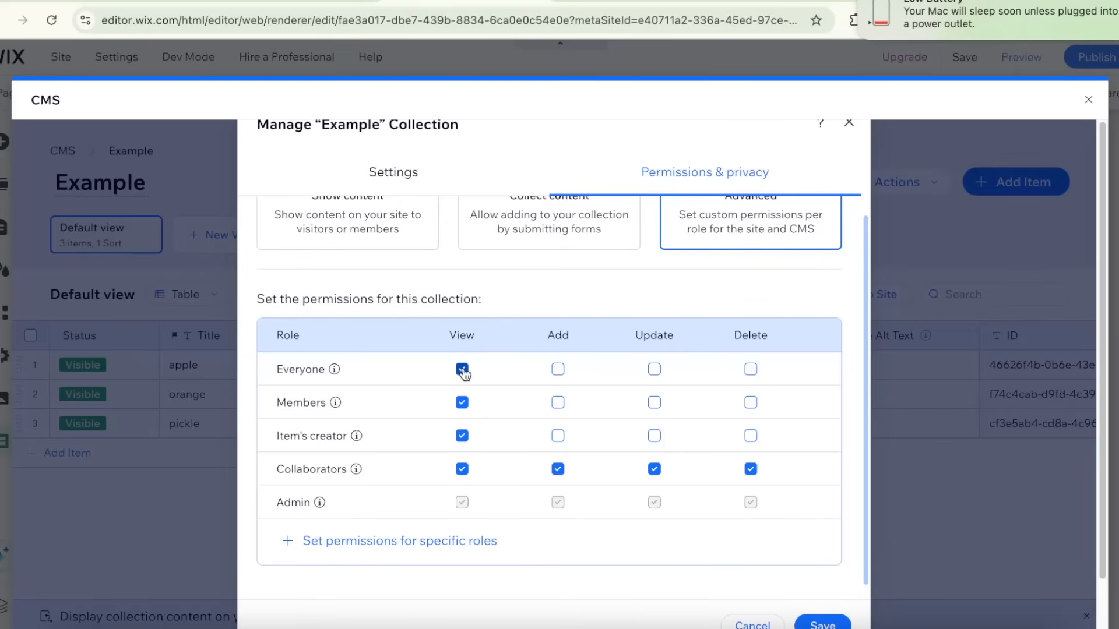